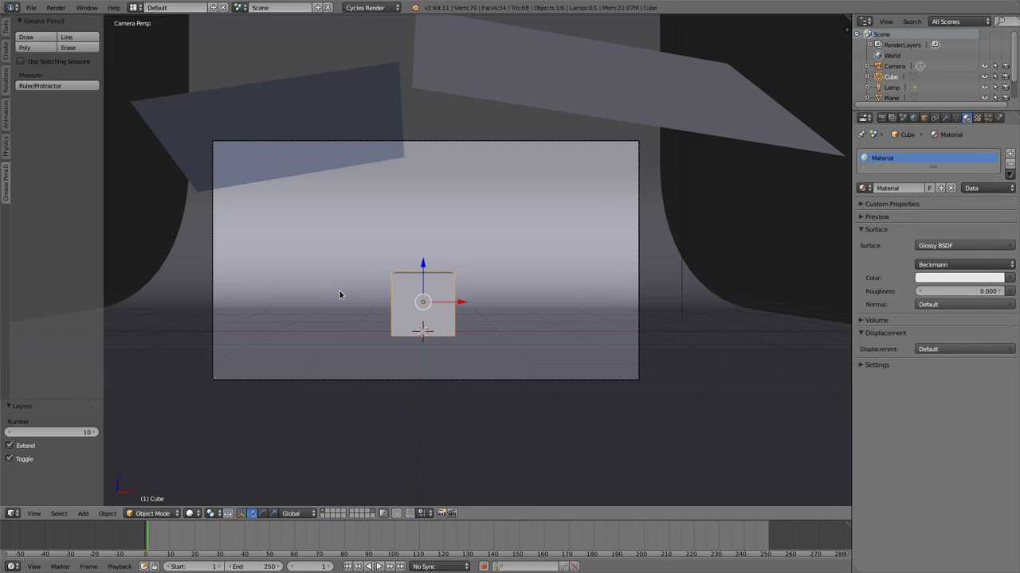
Widen the tool shelf and enlarge its buttons and text
left_click_drag(104, 183, 131, 182)
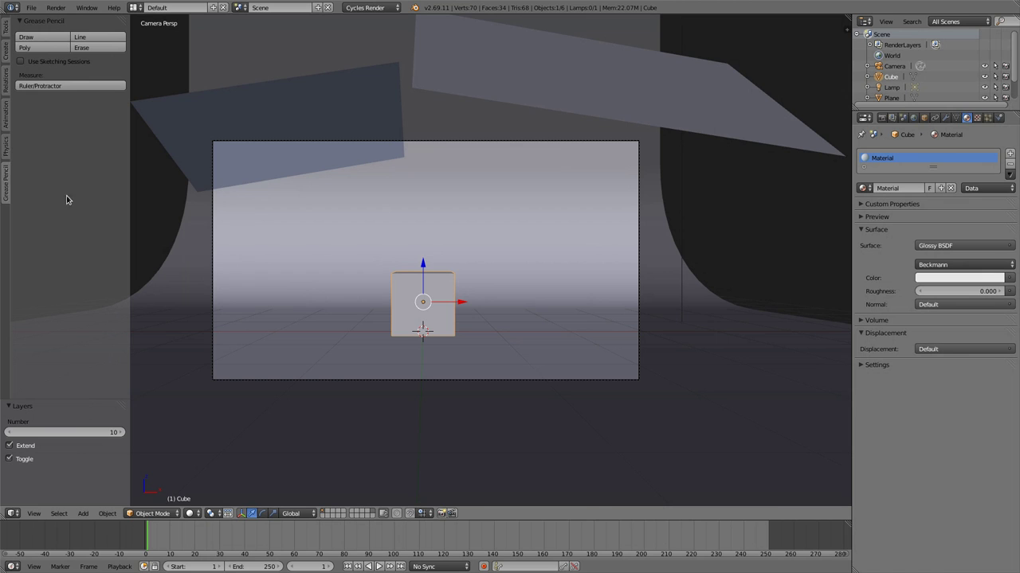
middle_click_drag(67, 203, 95, 196, "ctrl")
Toggle the cube into Edit Mode and cycle through the shelf's tabs, ending on Tools
key("Tab")
key("Tab")
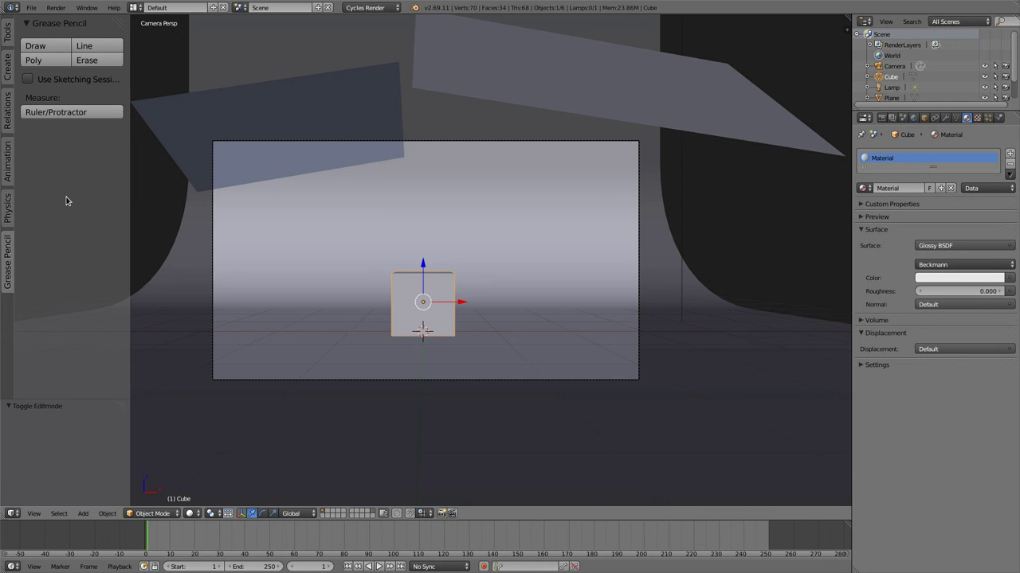
scroll(67, 201, "up", 4, "ctrl")
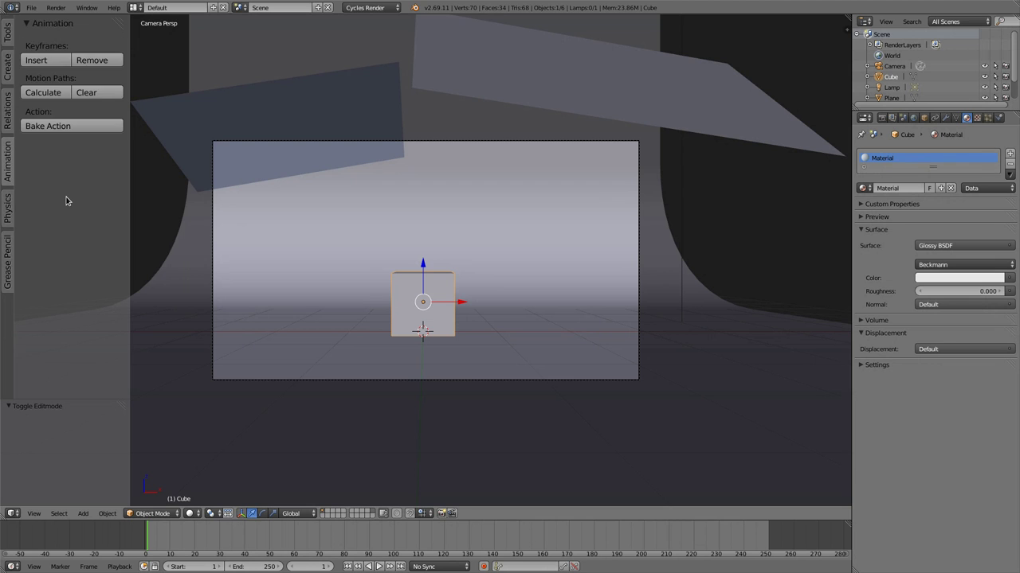
scroll(66, 201, "up", 1, "ctrl")
scroll(66, 201, "down", 1, "ctrl")
scroll(66, 201, "down", 2, "ctrl")
scroll(62, 282, "up", 1, "ctrl")
scroll(62, 287, "down", 1, "ctrl")
scroll(63, 289, "up", 3, "ctrl")
scroll(62, 299, "down", 5, "ctrl")
scroll(51, 302, "up", 5, "ctrl")
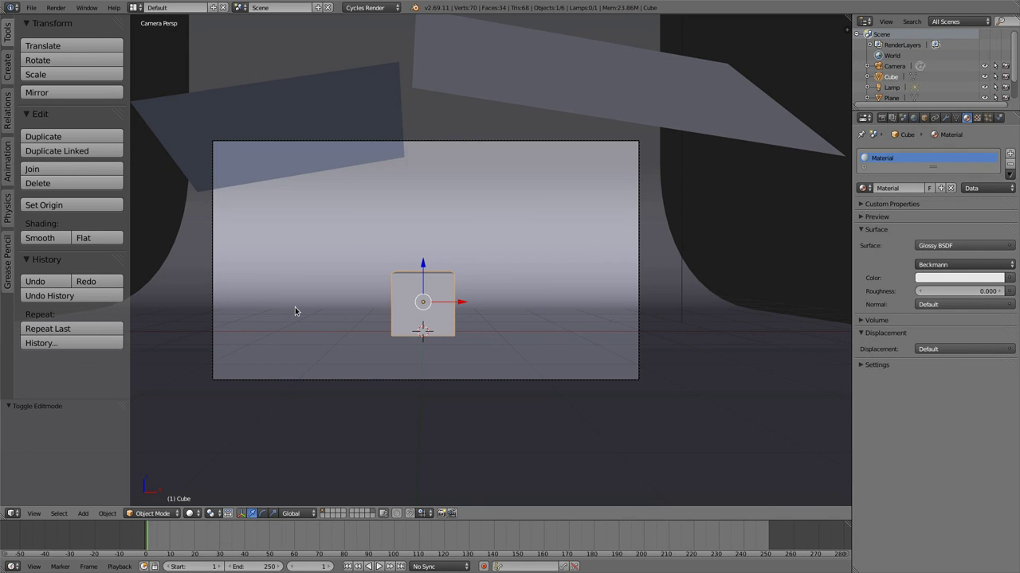
Show the Render Result in the main area with its properties sidebar and tool shelf open
key("shift+F11")
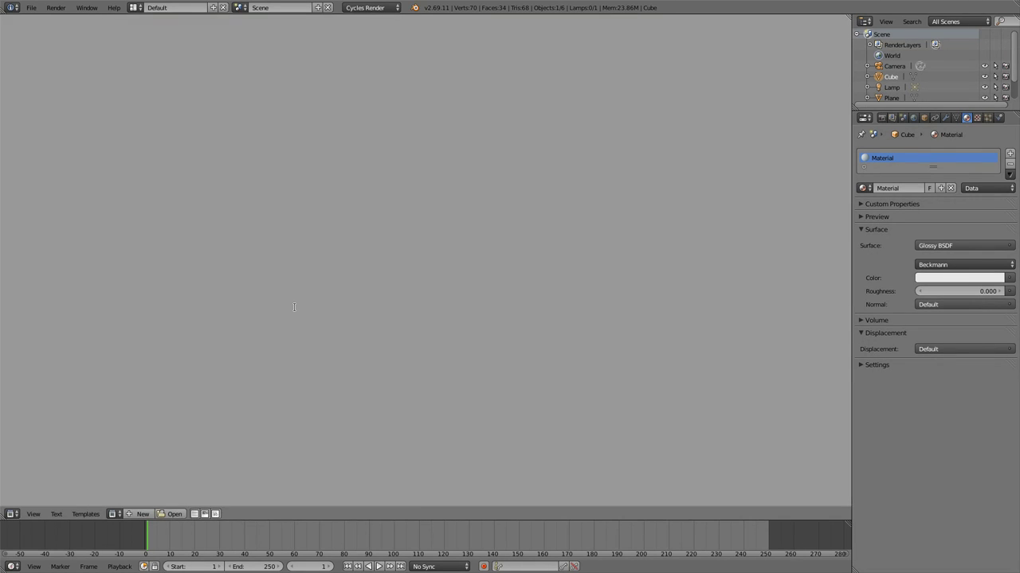
key("F11")
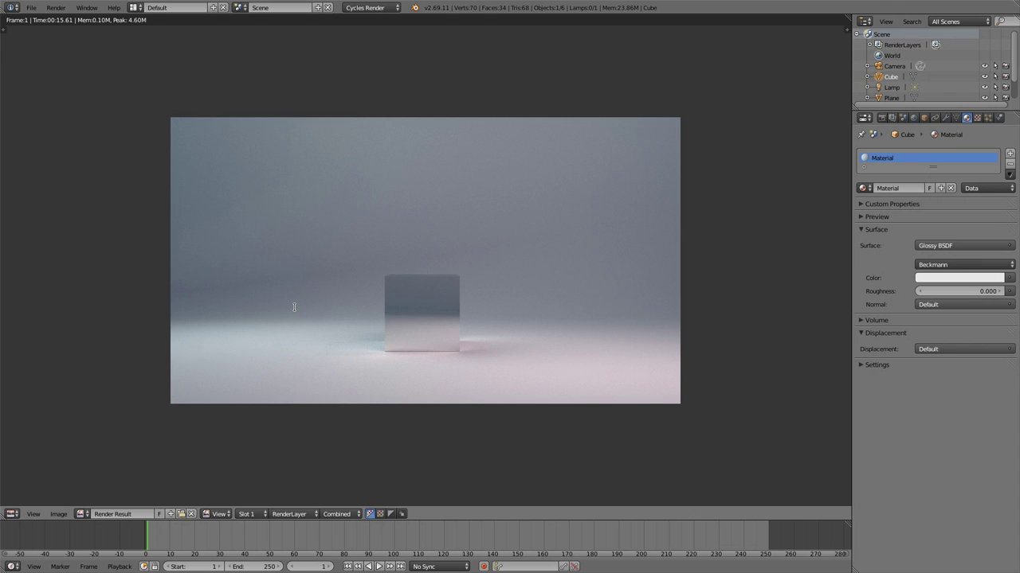
key("n")
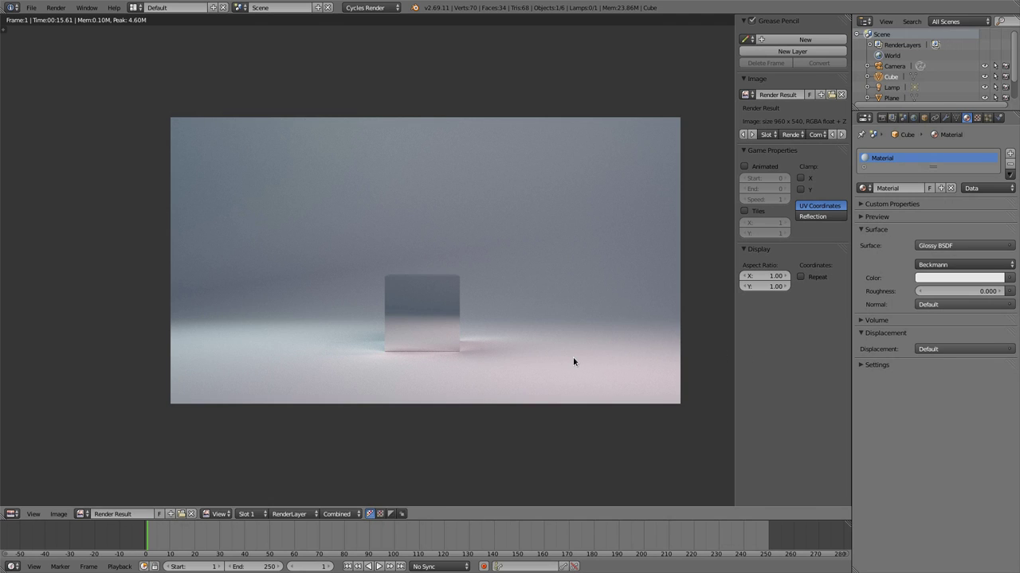
key("t")
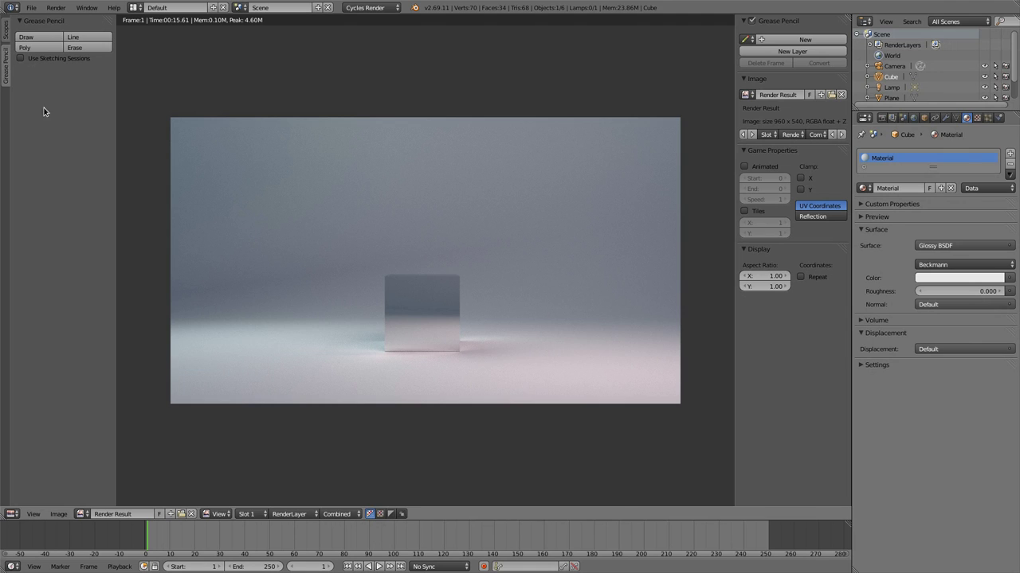
Enlarge the render tool shelf, widen it on Scopes, return to Grease Pencil, and widen the sidebar
middle_click_drag(28, 75, 45, 77, "ctrl")
left_click(10, 40)
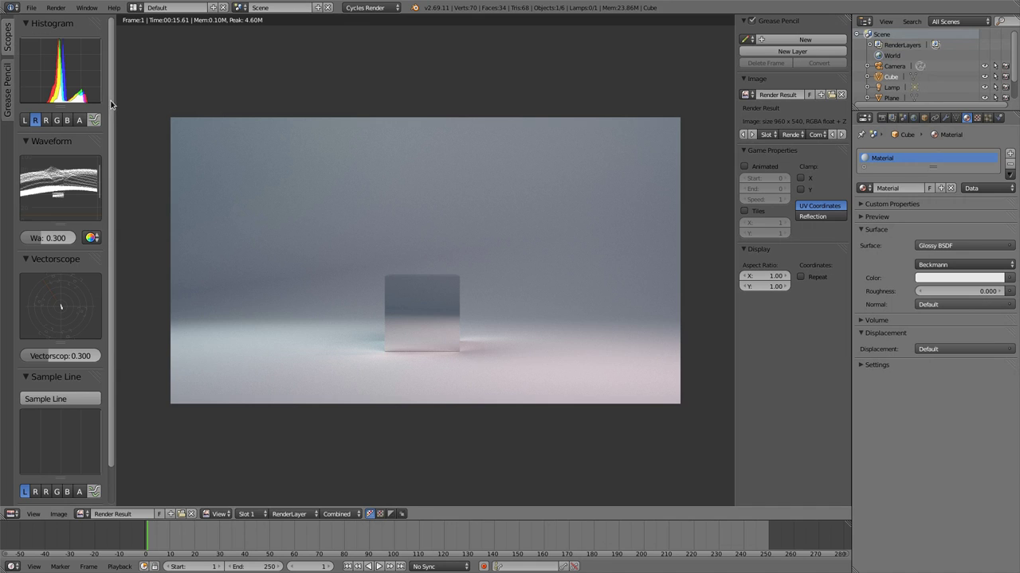
left_click_drag(116, 104, 203, 113)
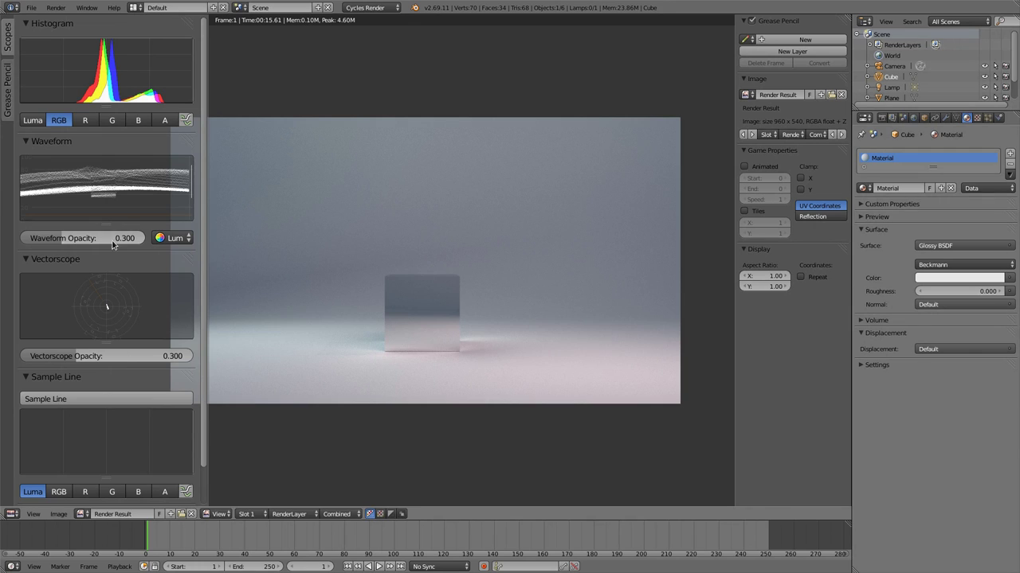
left_click(6, 77)
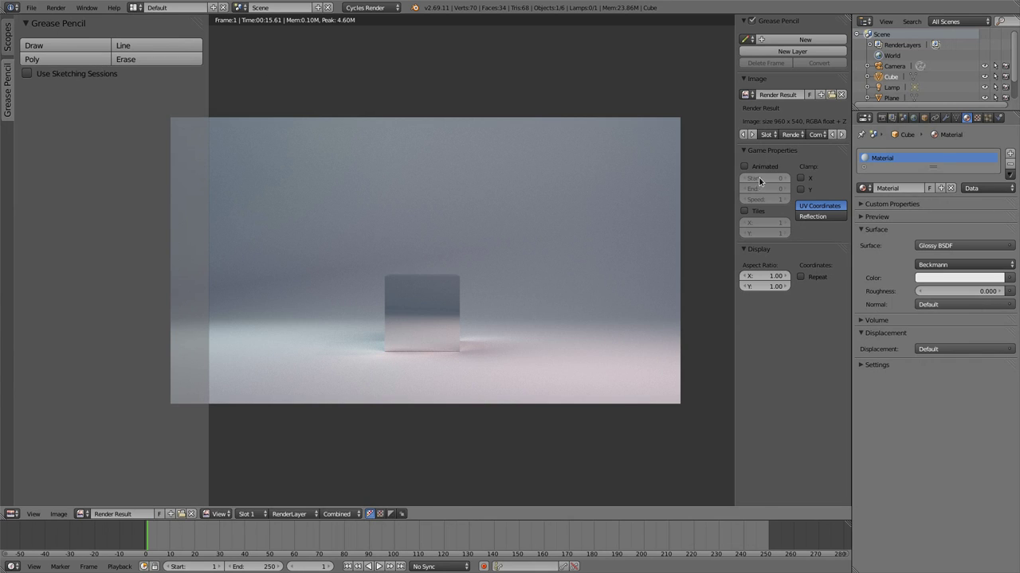
left_click_drag(735, 203, 724, 204)
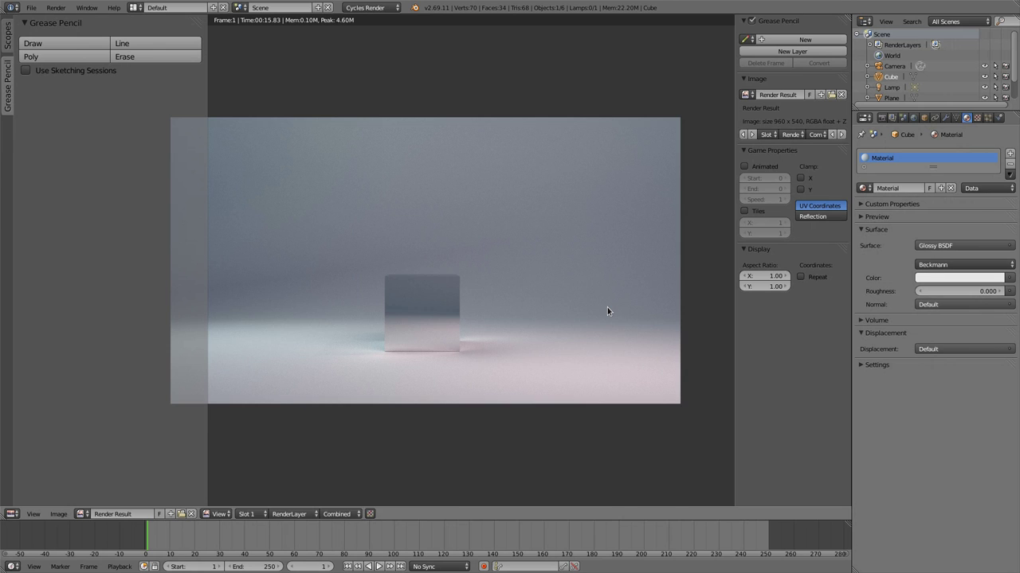
Return to the 3D view, start Screencast Keys display, hide the sidebar, and begin moving the cube
key("Escape")
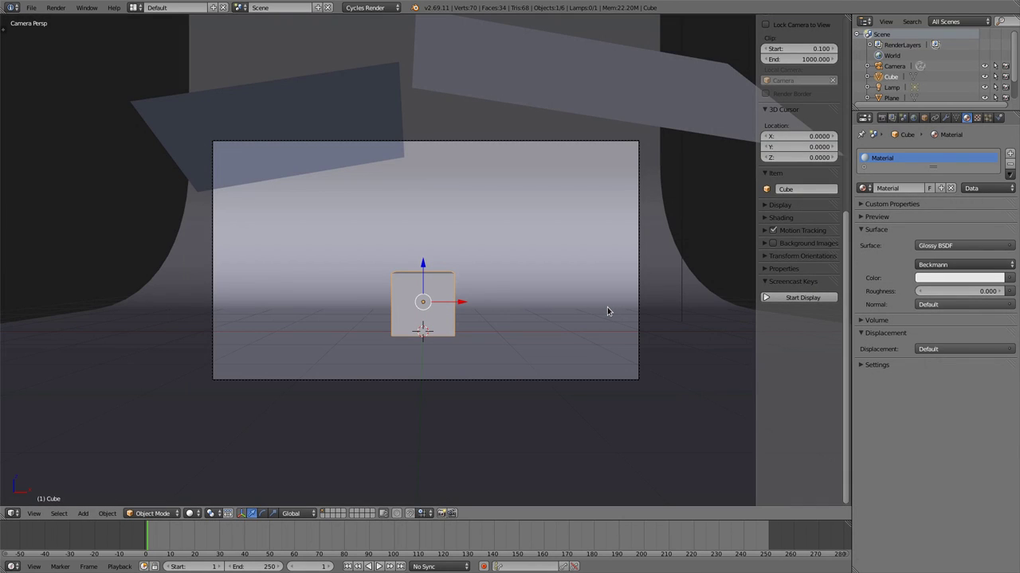
left_click(801, 300)
key("n")
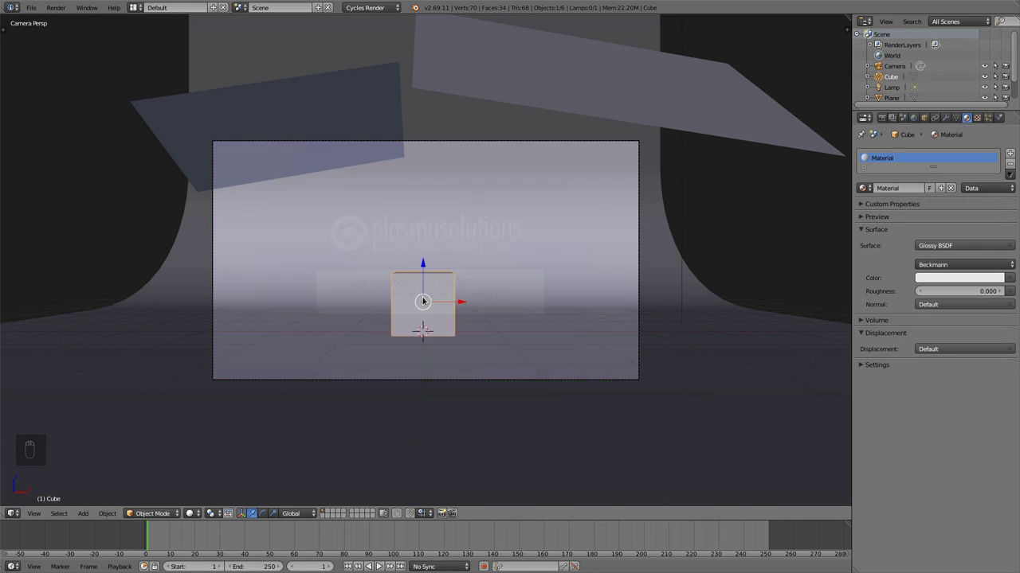
key("g")
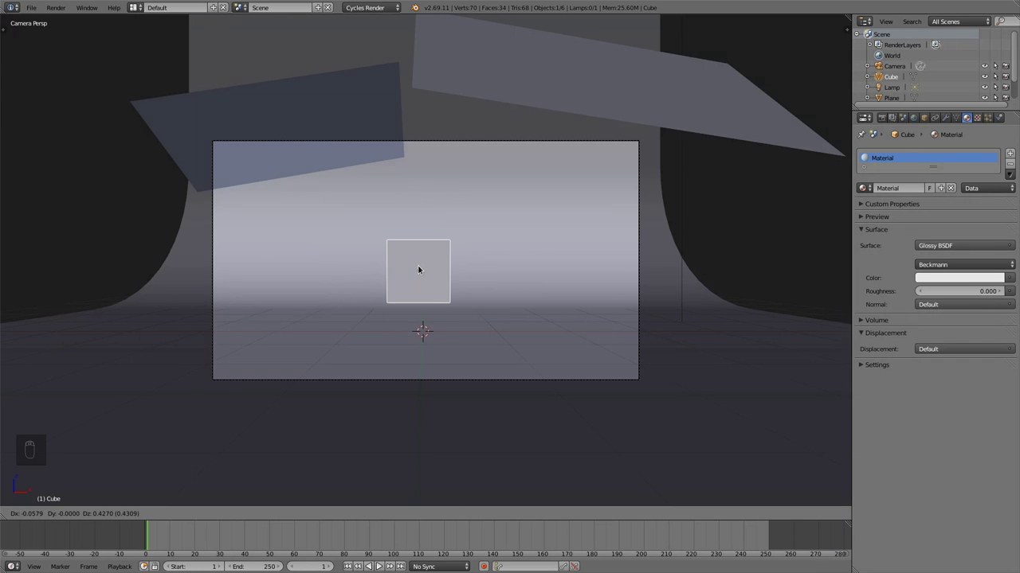
right_click(418, 269)
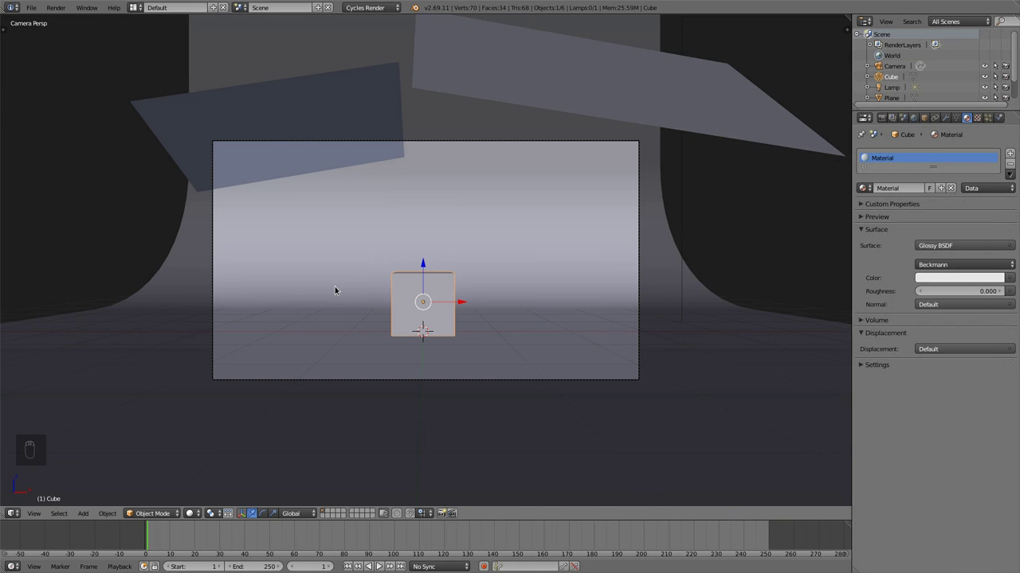
key("g")
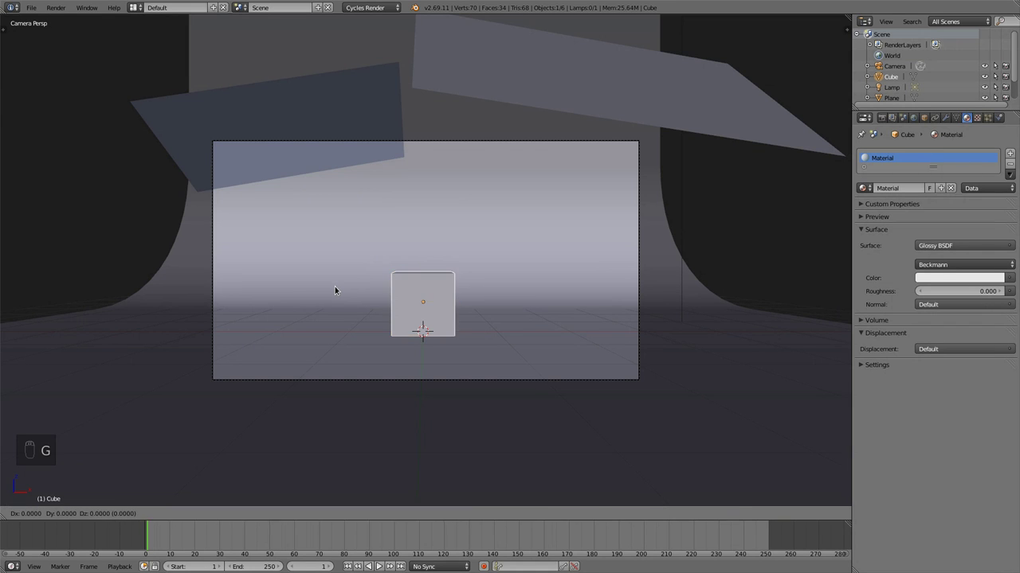
key("x")
key("2")
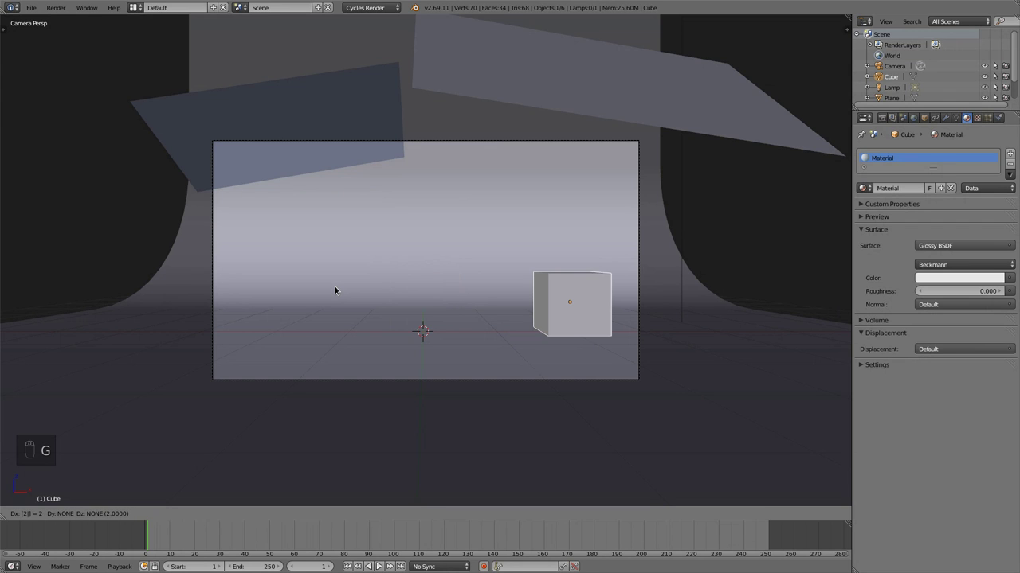
key("minus")
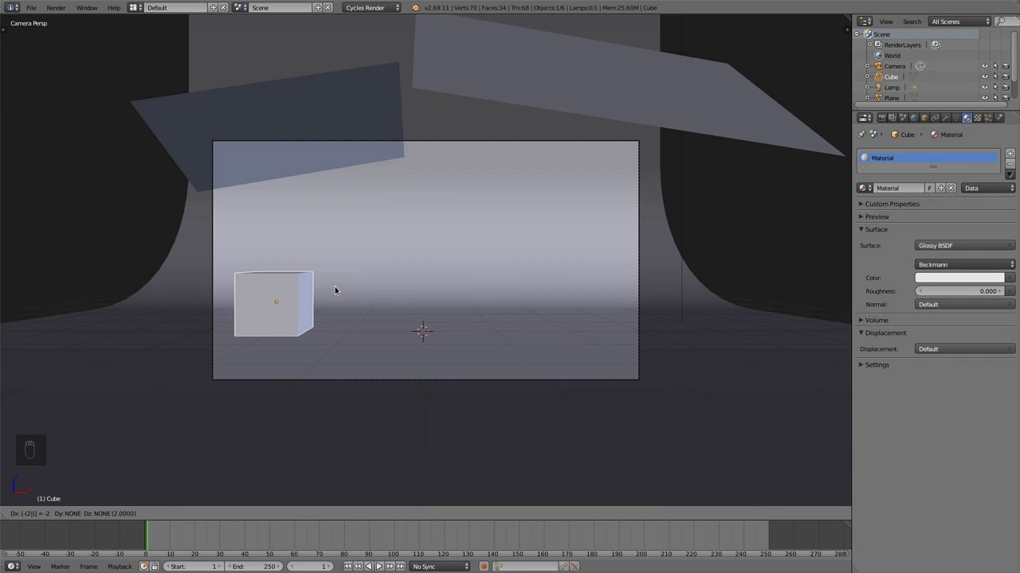
key("Escape")
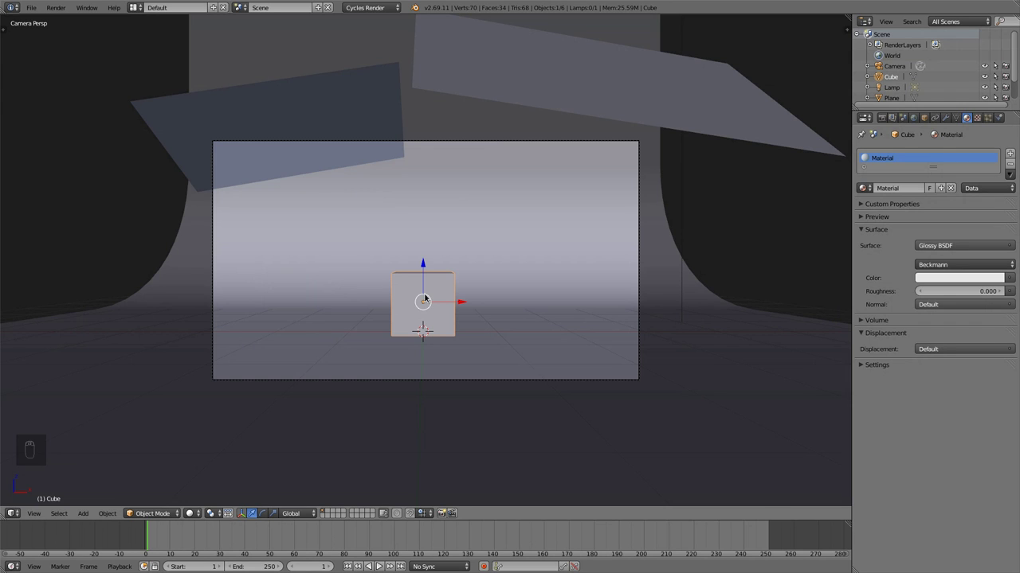
key("g")
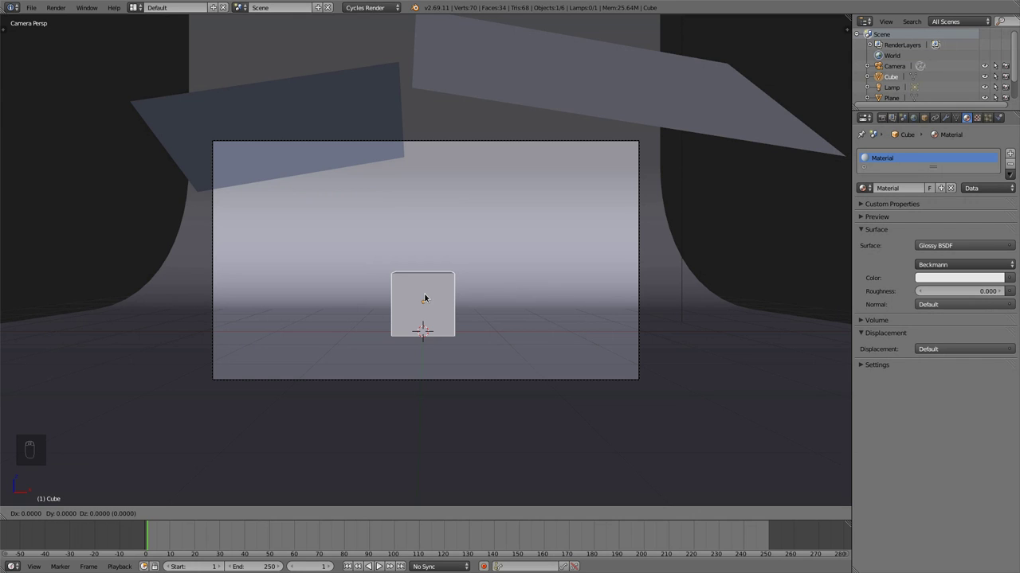
key("x")
key("3")
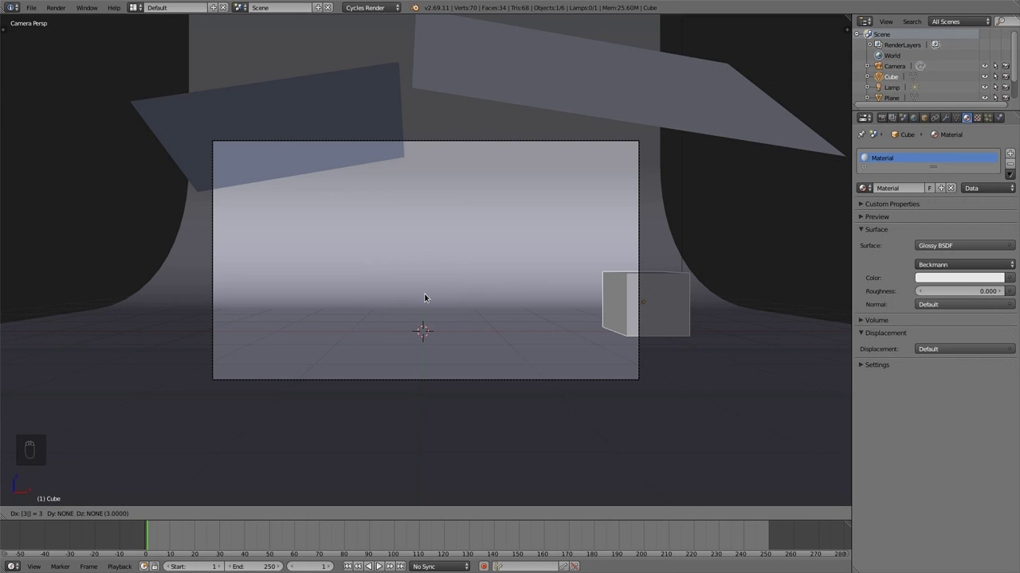
key("minus")
key("minus")
key("minus")
key("minus")
key("Escape")
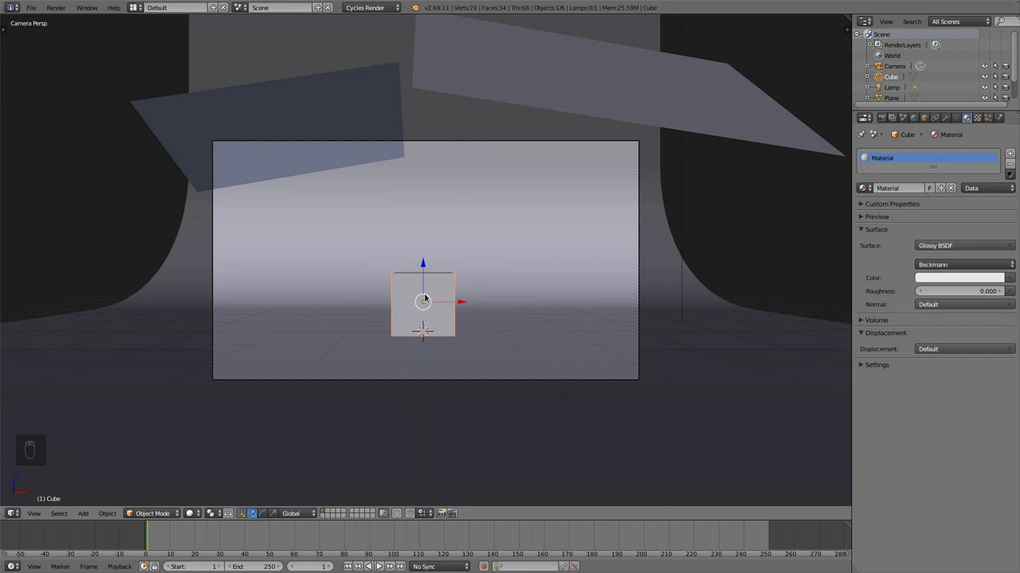
key("g")
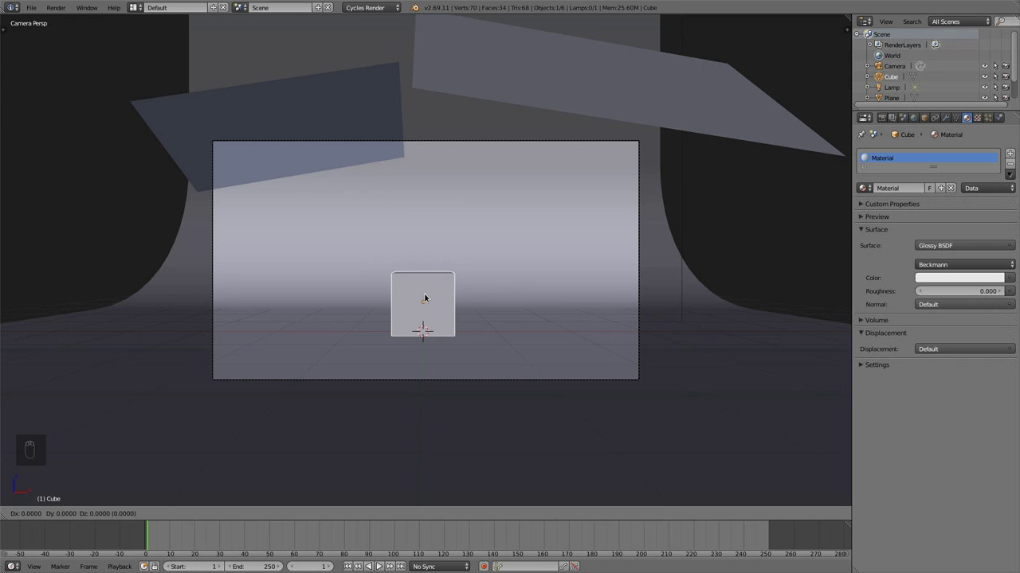
key("s")
Cancel the scale, then try sin(90) as the cube's scale factor and cancel it
right_click(425, 298)
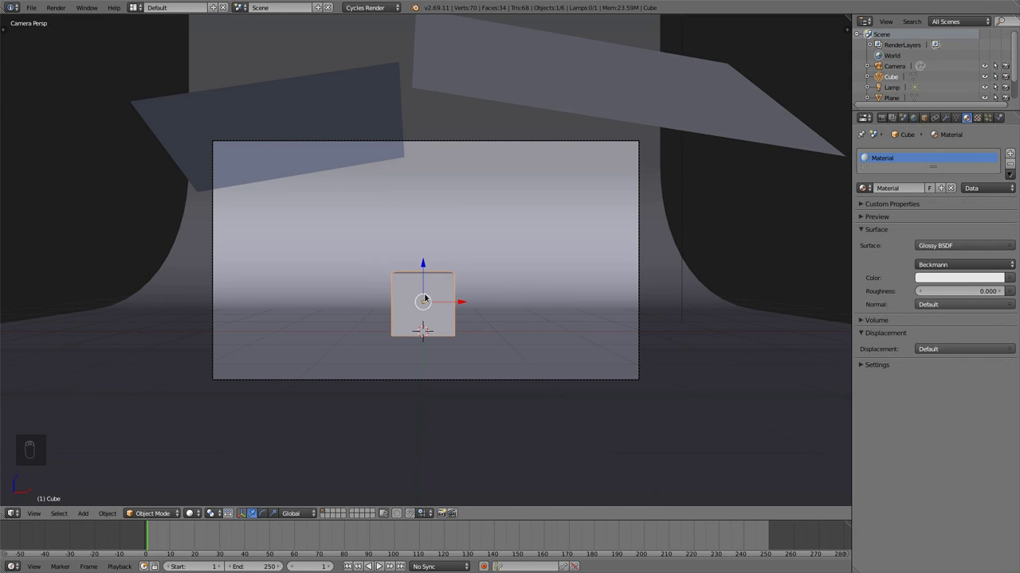
key("g")
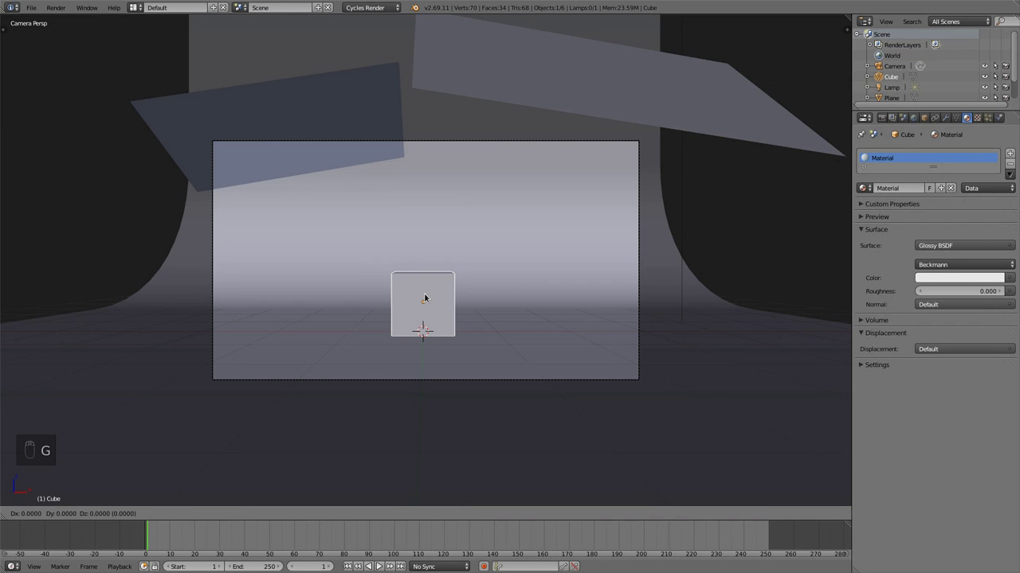
key("s")
type("0")
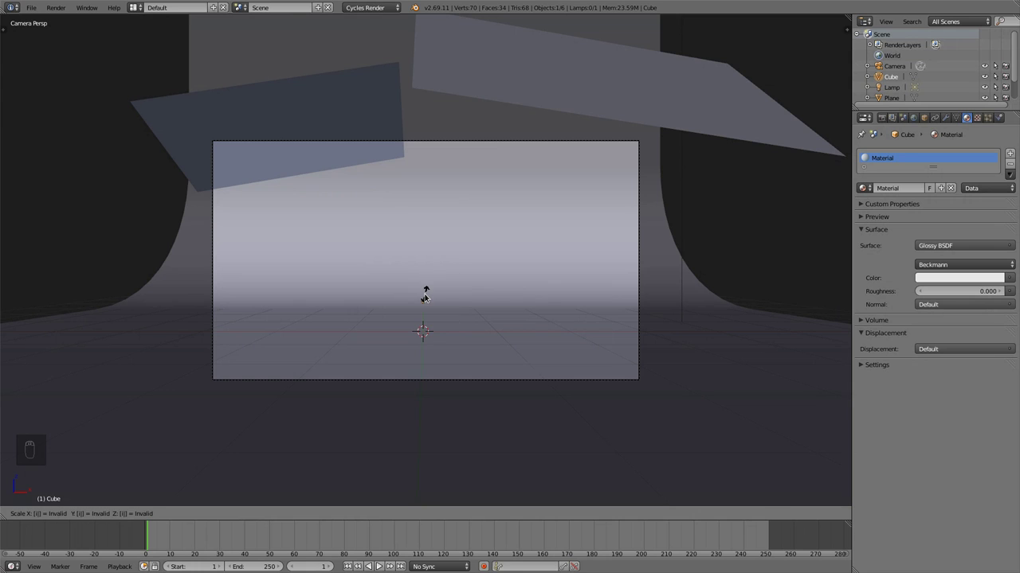
type("in")
key("Home")
type("s")
key("End")
type("()")
key("Left")
type("90")
key("End")
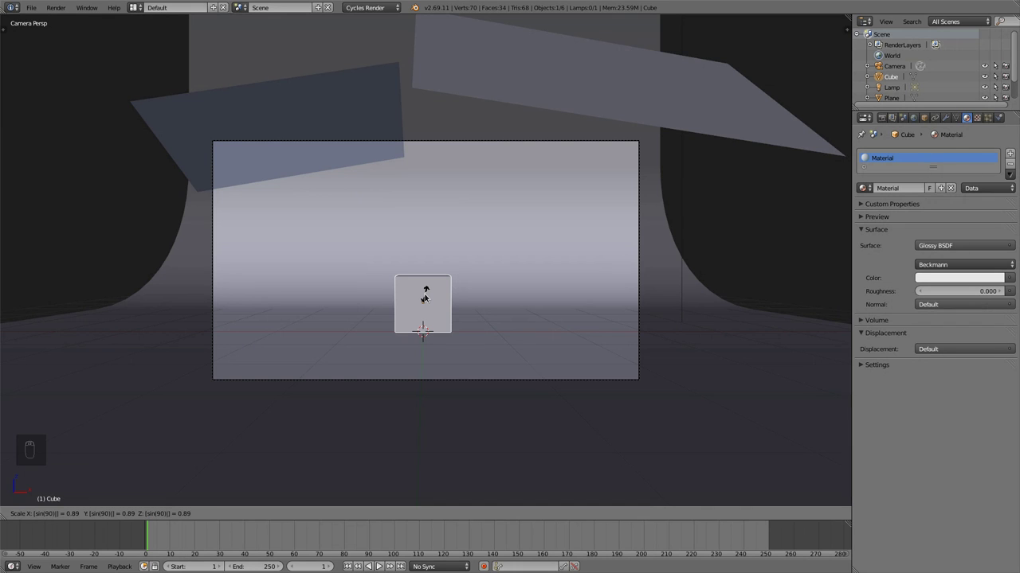
key("Escape")
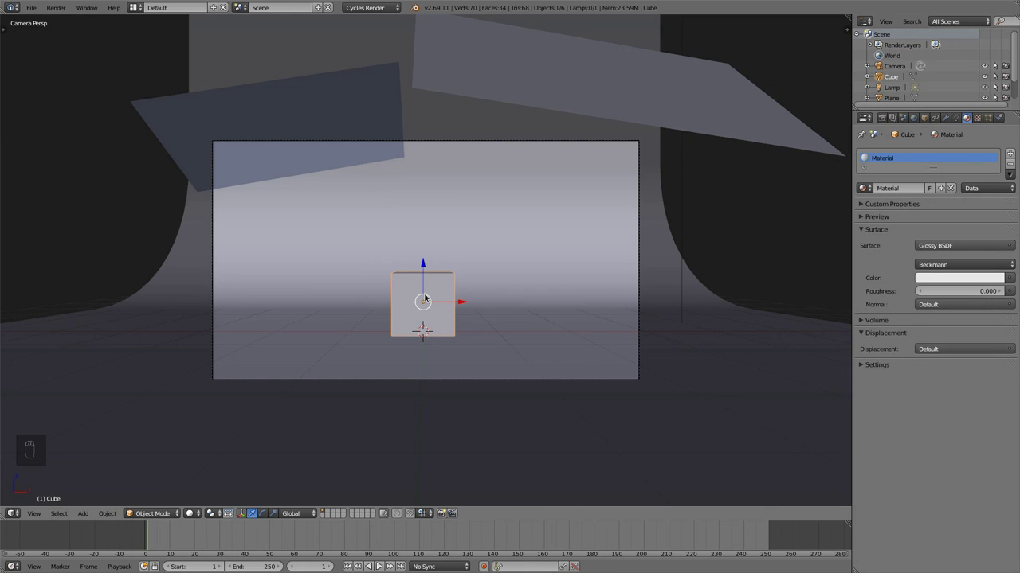
Try a move, a -4 rotation and a 7- scale on the cube, cancel each, and show the tool shelf
key("g")
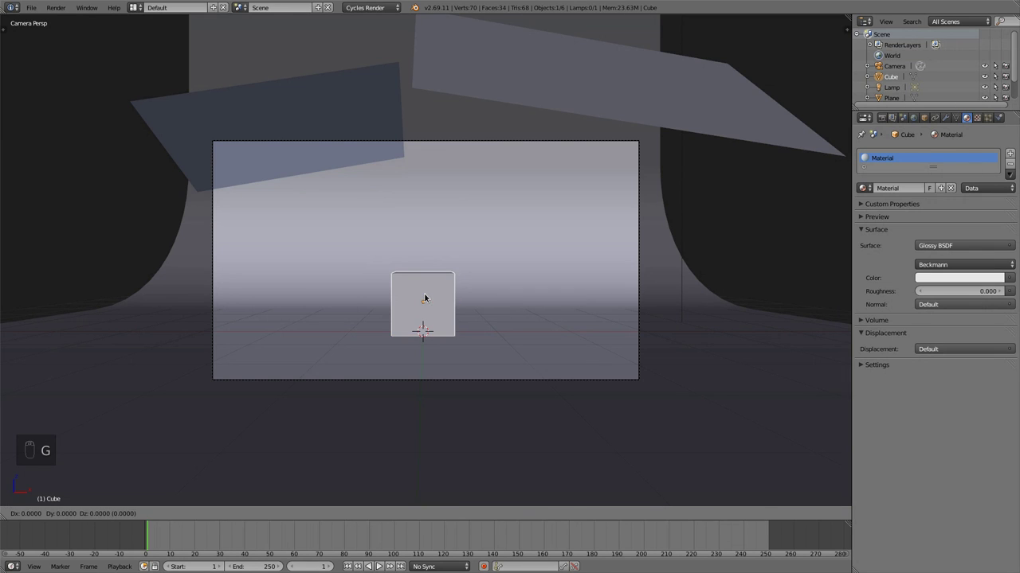
right_click(424, 298)
type("r-4")
right_click(425, 297)
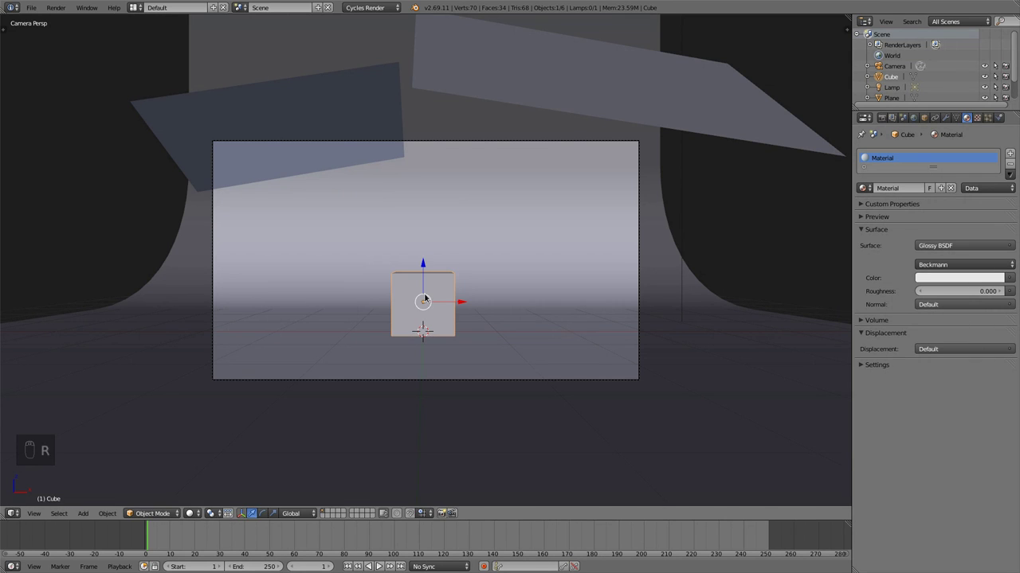
type("s7")
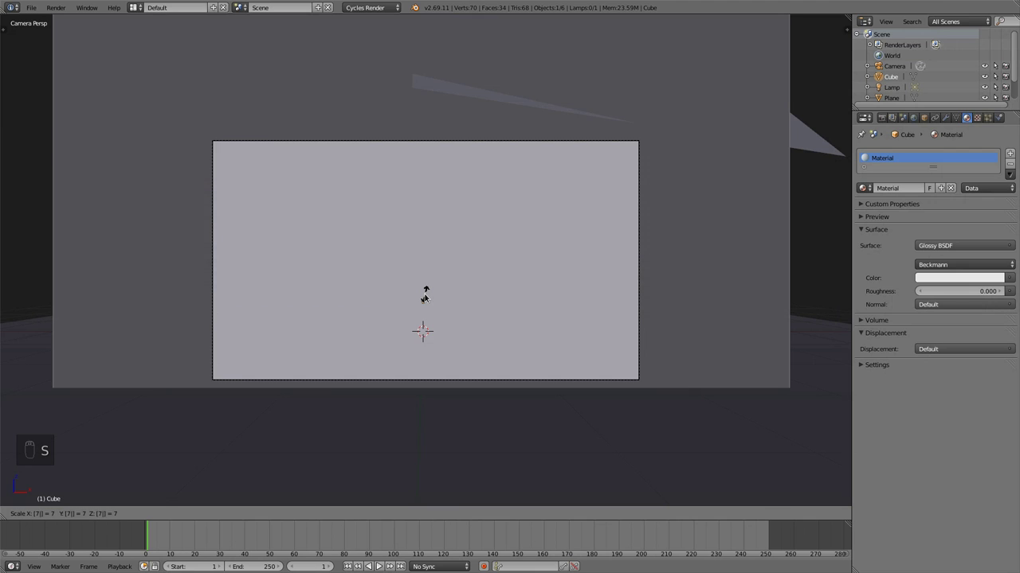
type("-")
right_click(424, 297)
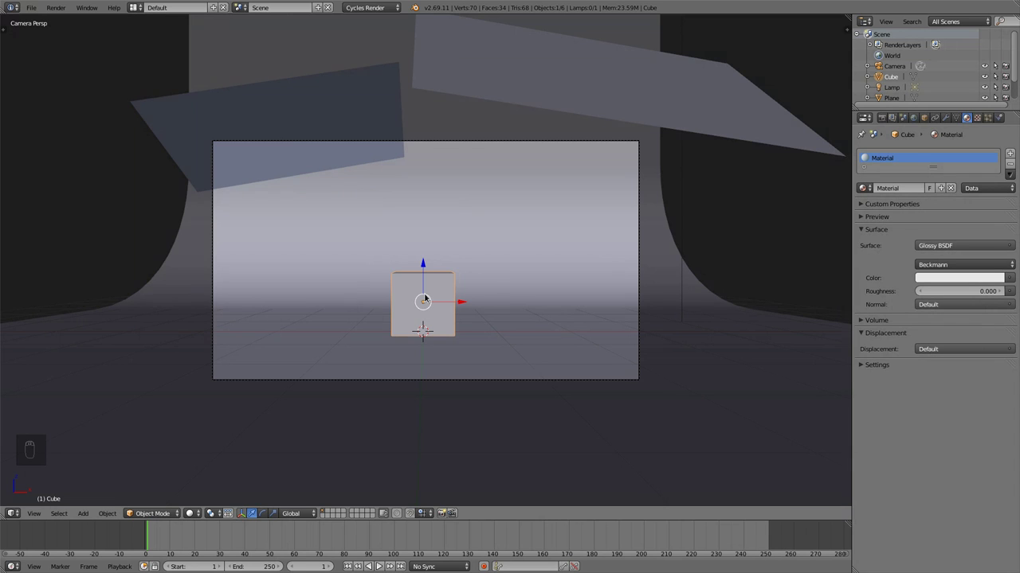
key("t")
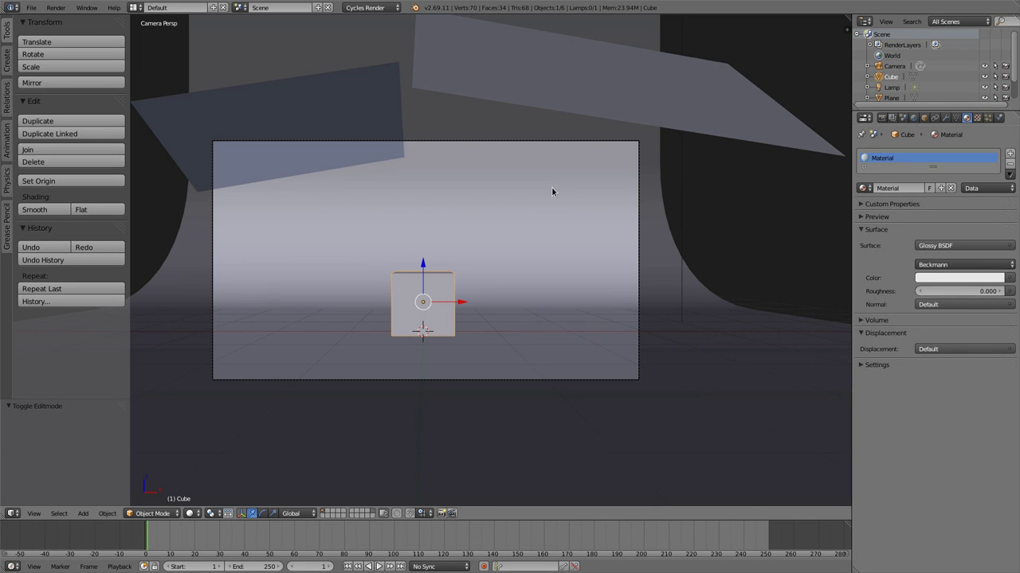
Make the area a Movie Clip Editor, open violetbg.png from BlenderTests, and fit it to view
left_click(11, 513)
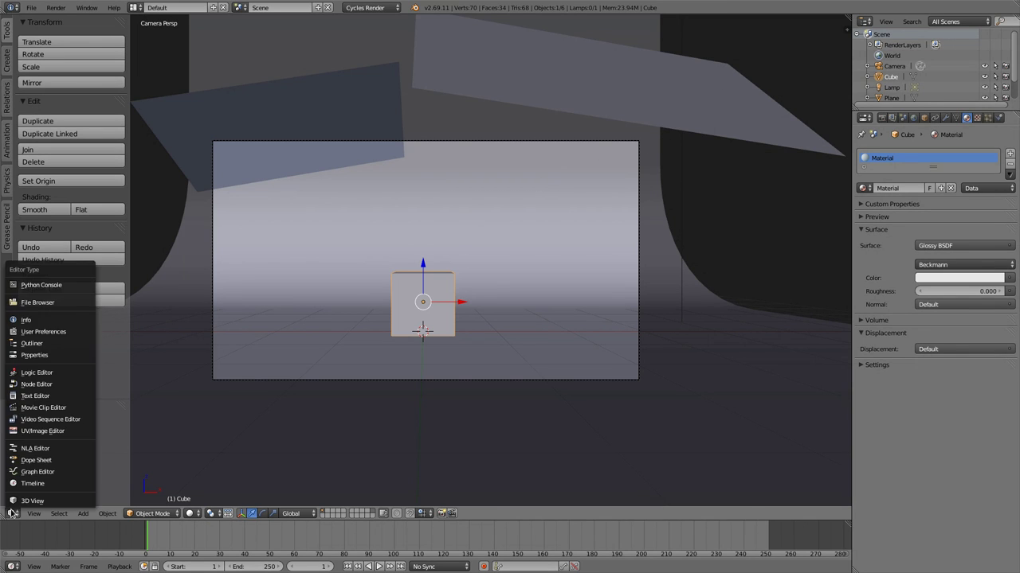
left_click(46, 407)
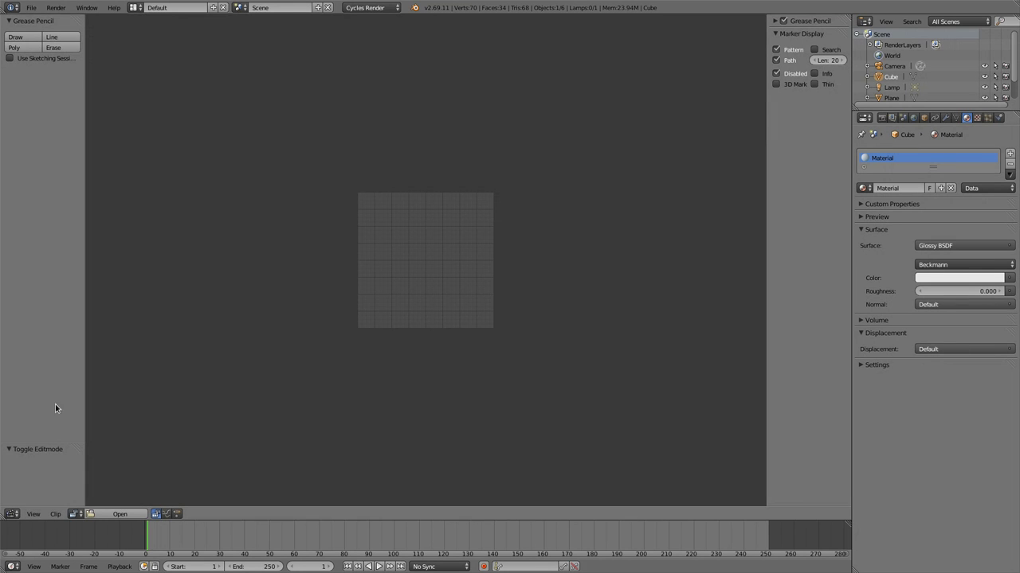
left_click(120, 514)
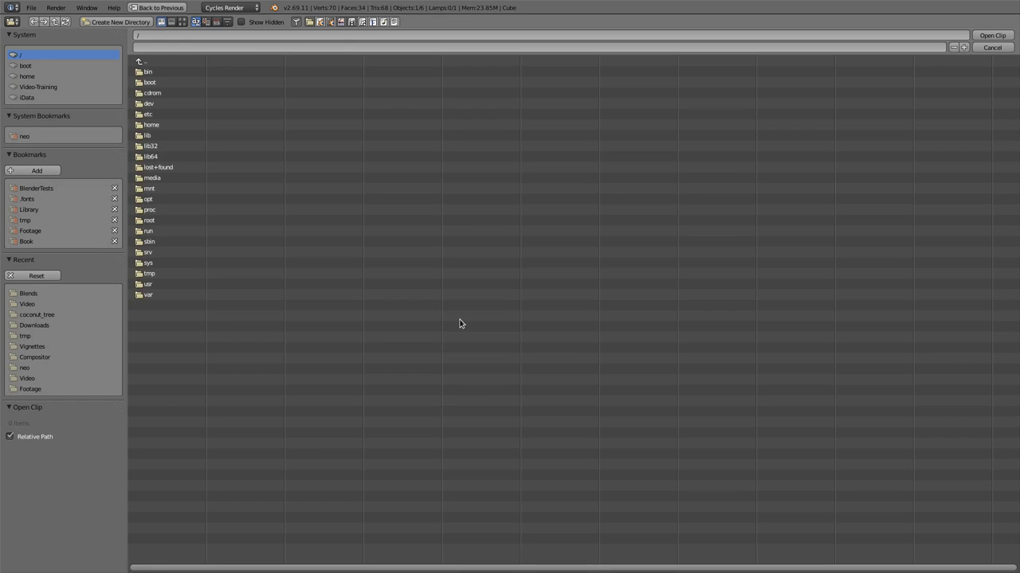
left_click(37, 190)
double_click(271, 61)
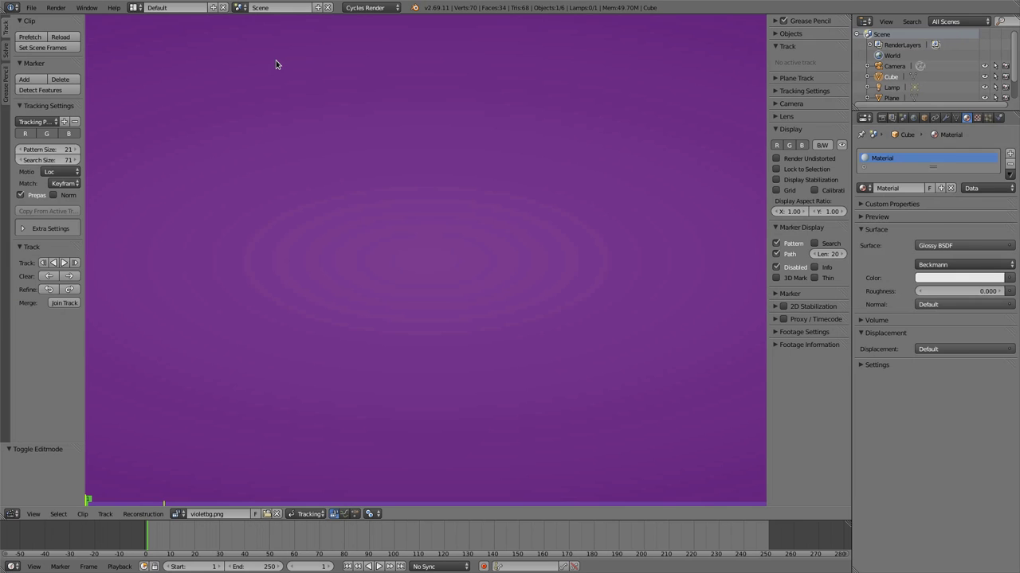
key("f")
scroll(409, 228, "down", 1)
scroll(410, 230, "up", 1)
scroll(410, 230, "down", 1)
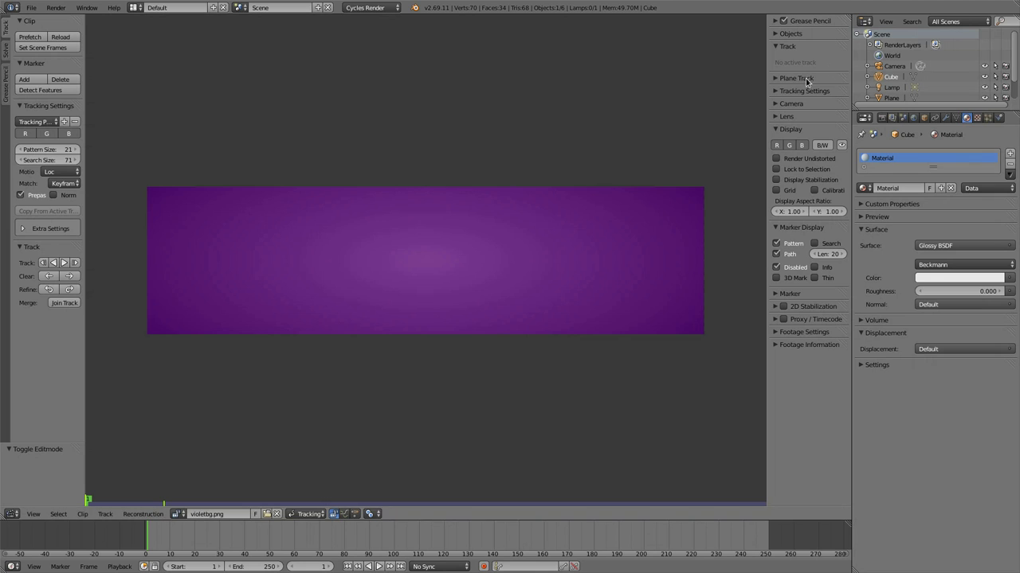
Expand the clip sidebar's tracking and Camera sections and open the Camera Presets list
left_click(785, 94)
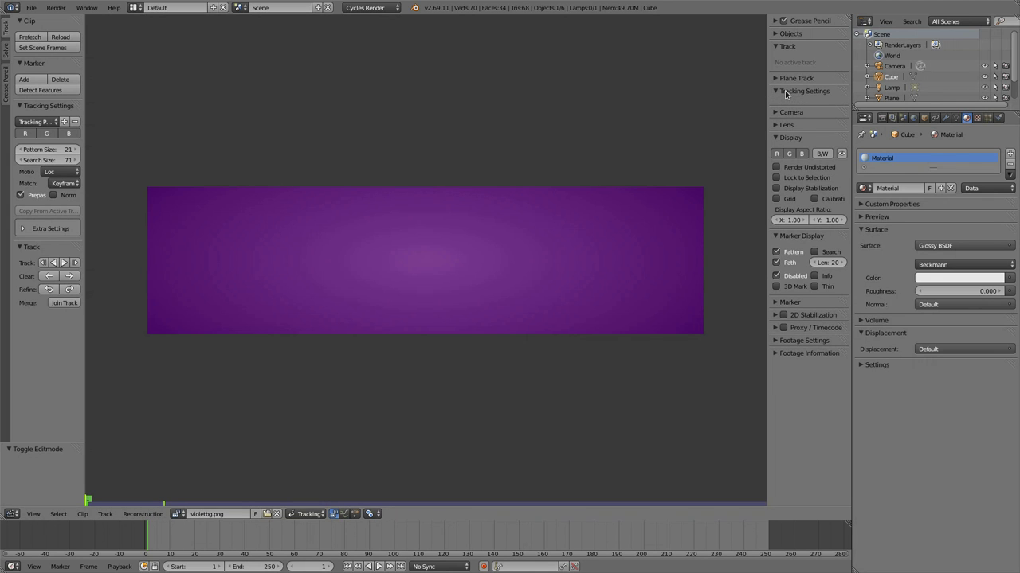
left_click(784, 110)
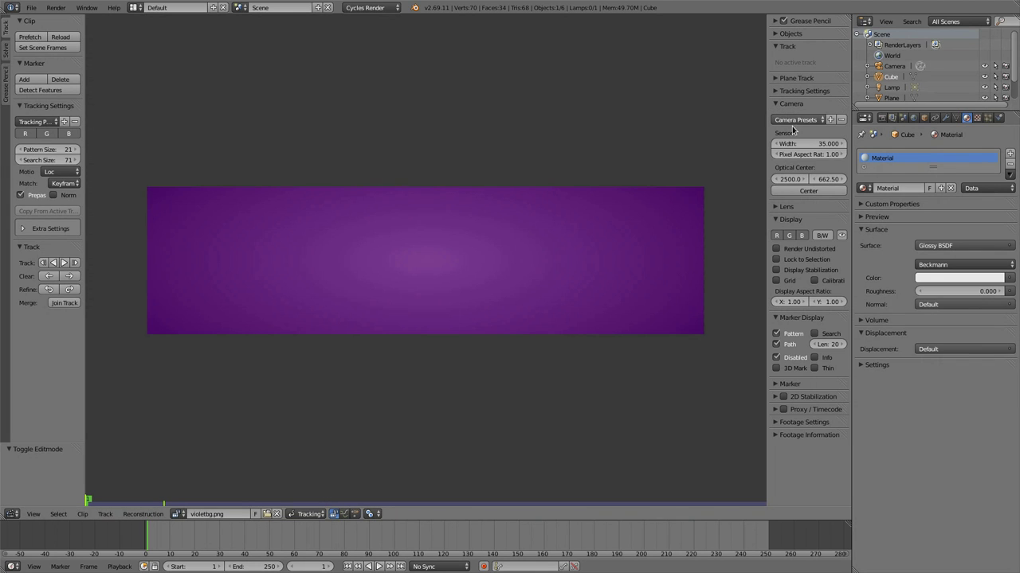
left_click(794, 121)
Reopen the Camera Presets list and close it without choosing a preset
left_click(808, 121)
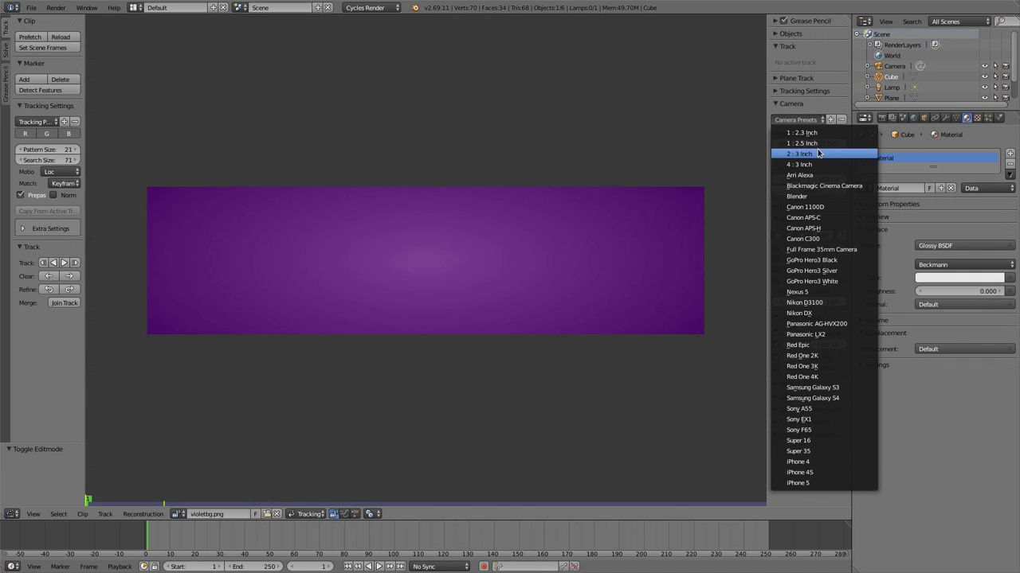
left_click(808, 119)
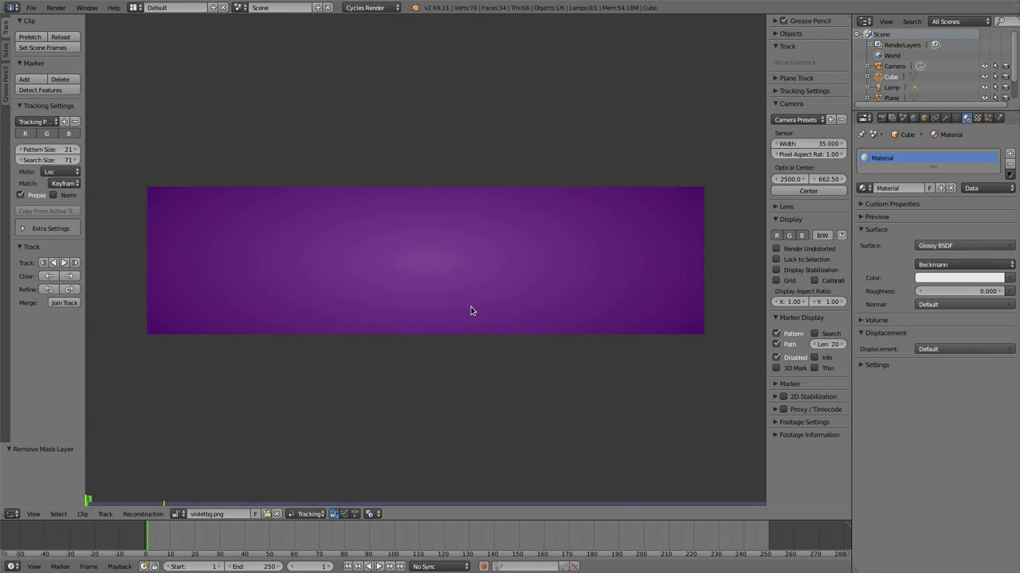
Switch the clip editor to Mask mode and create a new mask with one layer
left_click(308, 514)
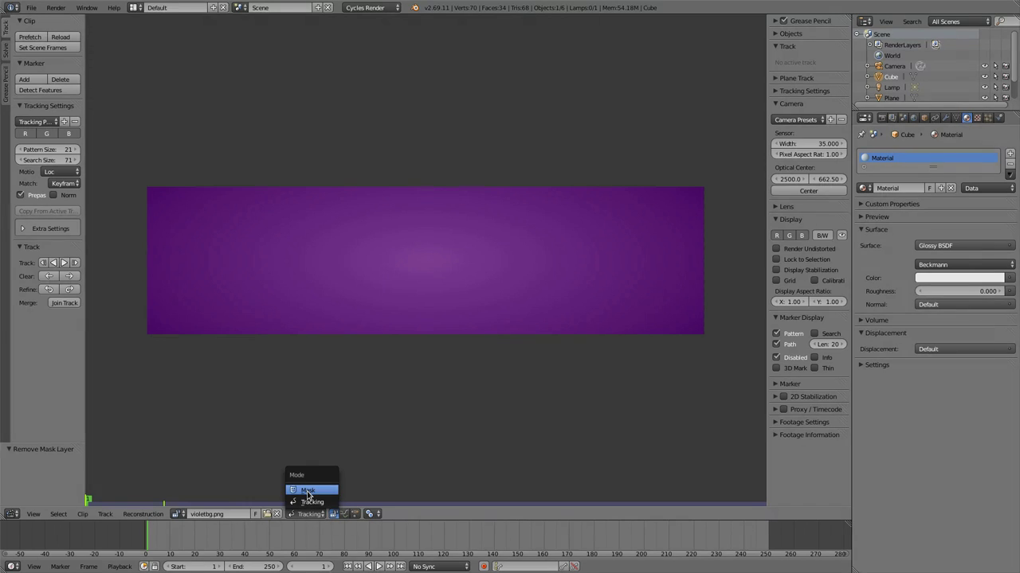
left_click(307, 490)
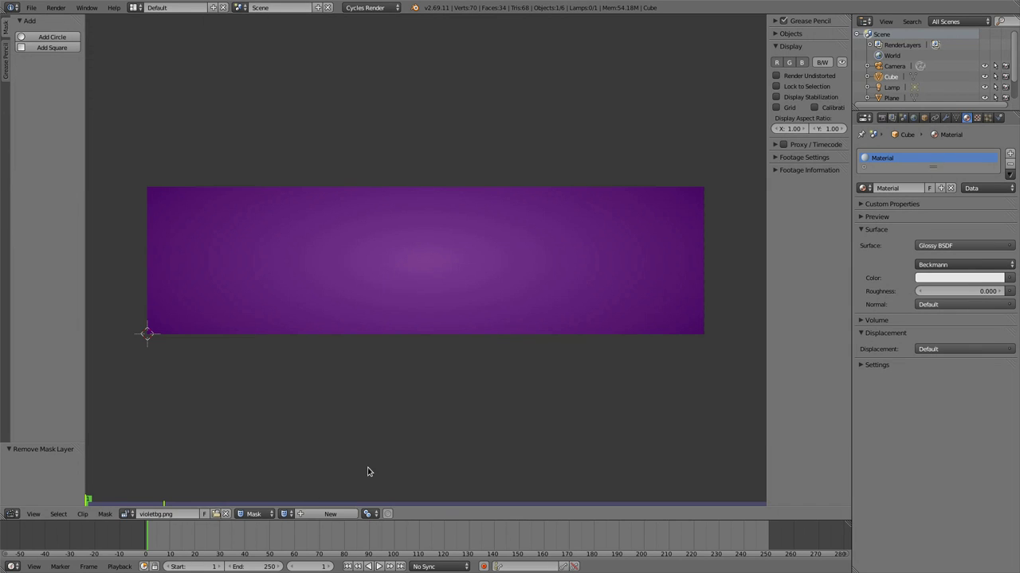
left_click(330, 513)
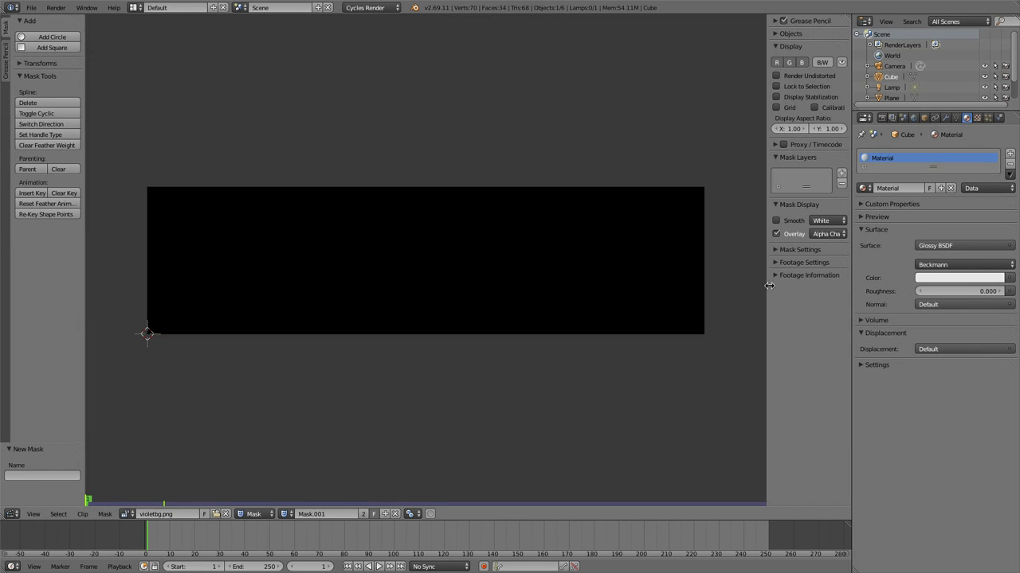
left_click(841, 173)
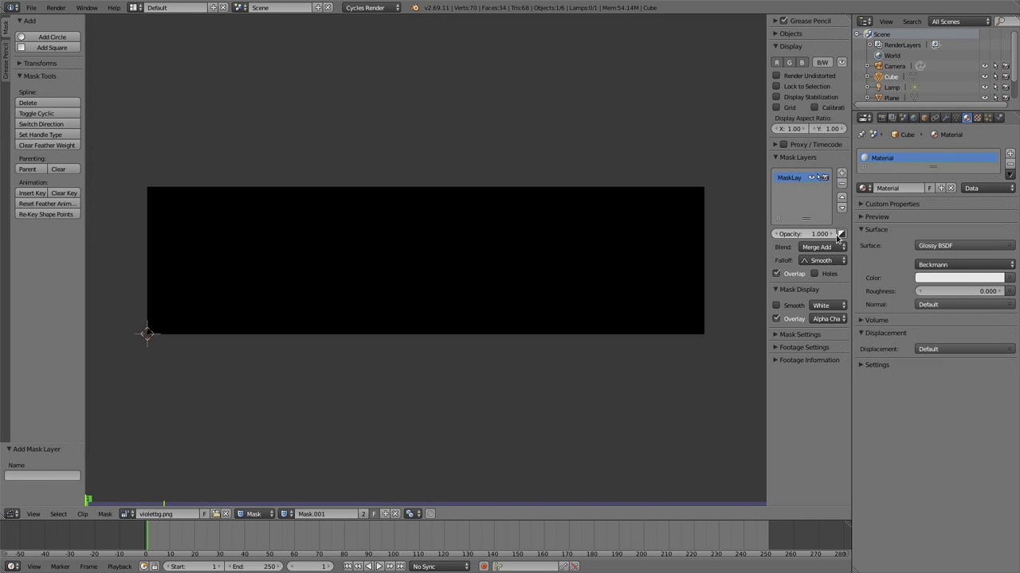
Draw a three-point spline, close it into a loop, and pull its top and left points outward
left_click(421, 236, "ctrl")
left_click(384, 255, "ctrl")
left_click(455, 272, "ctrl")
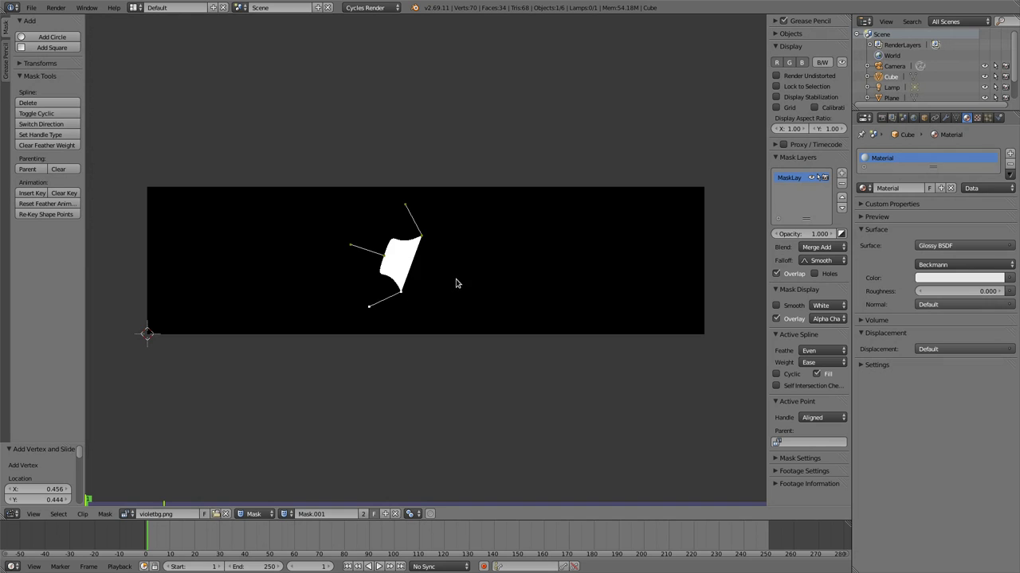
key("alt+c")
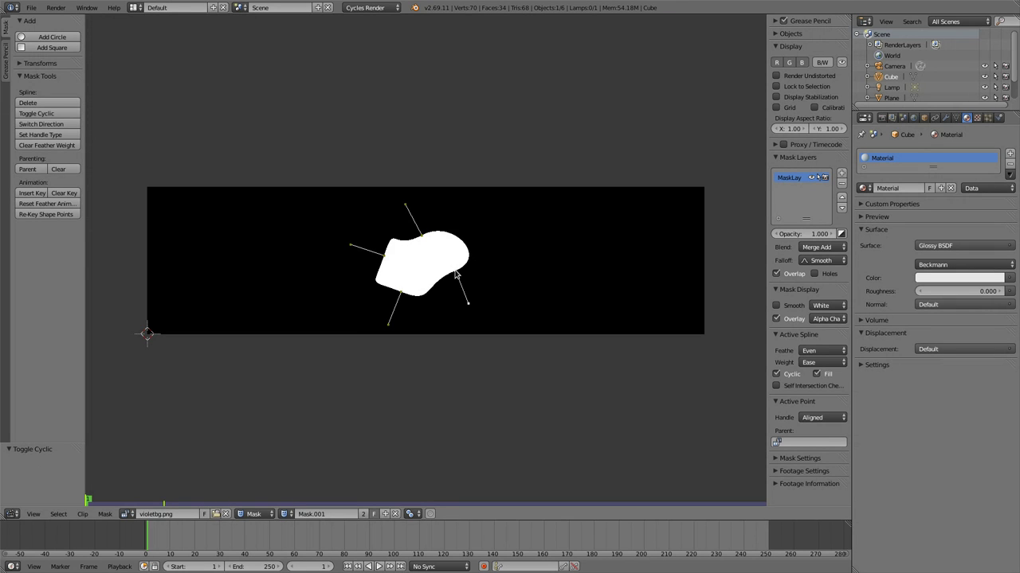
right_click(423, 237)
key("g")
left_click(410, 236)
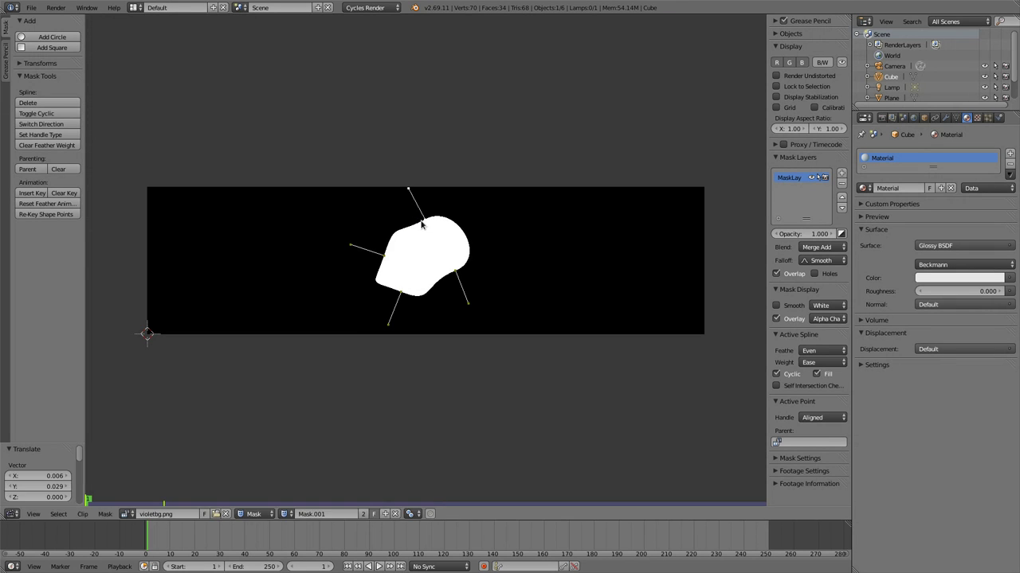
right_click(388, 257)
key("g")
left_click(351, 239)
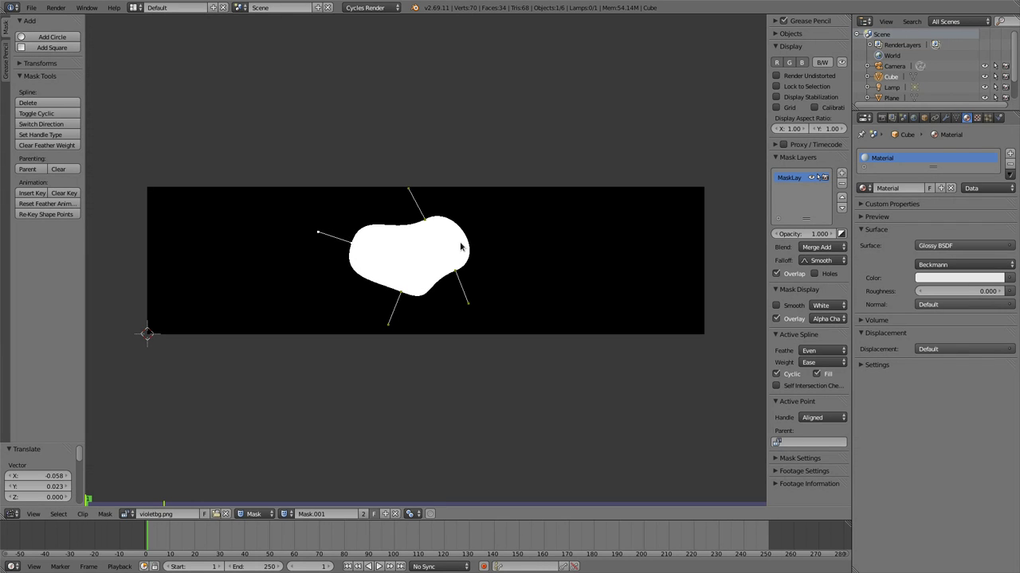
key("a")
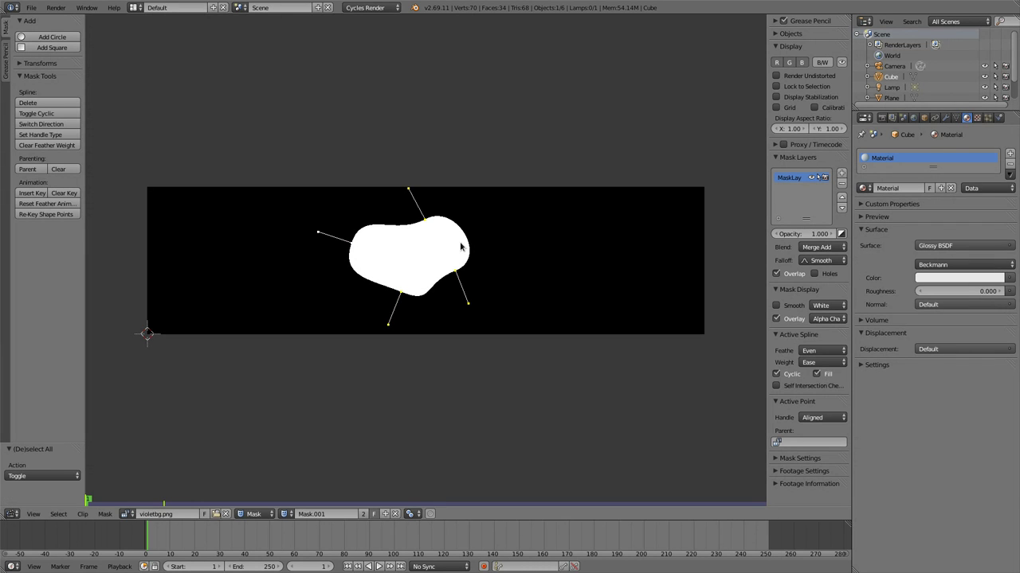
Duplicate the blob overlapping to the right, nudge one of its points up-left, and widen the sidebar
key("shift+d")
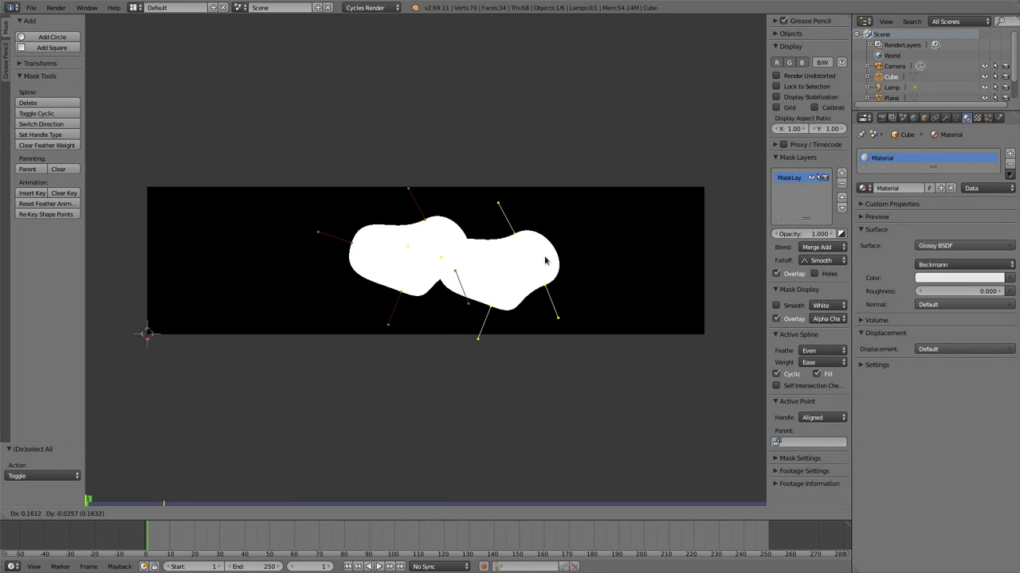
left_click(533, 253)
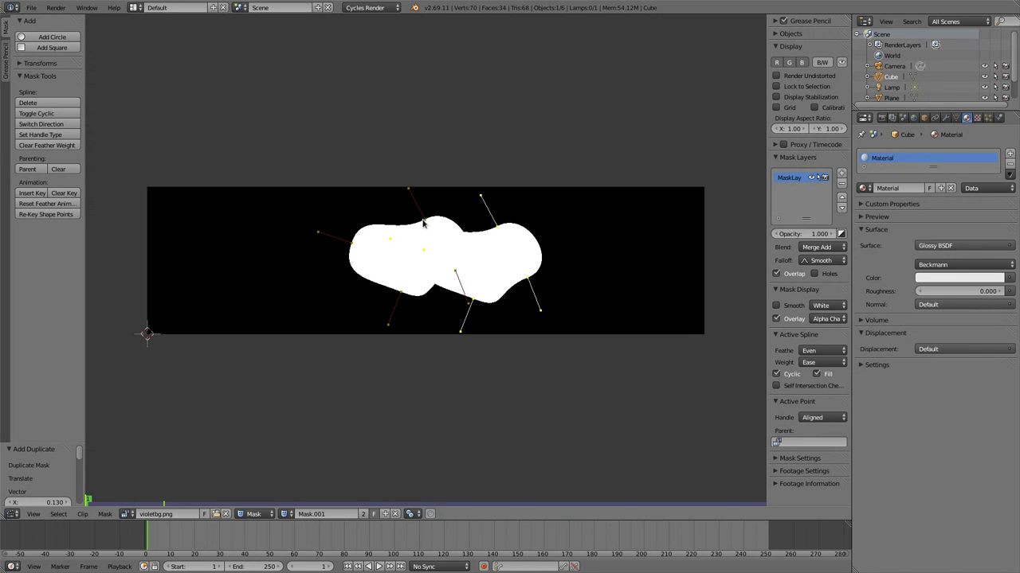
right_click_drag(423, 224, 415, 192)
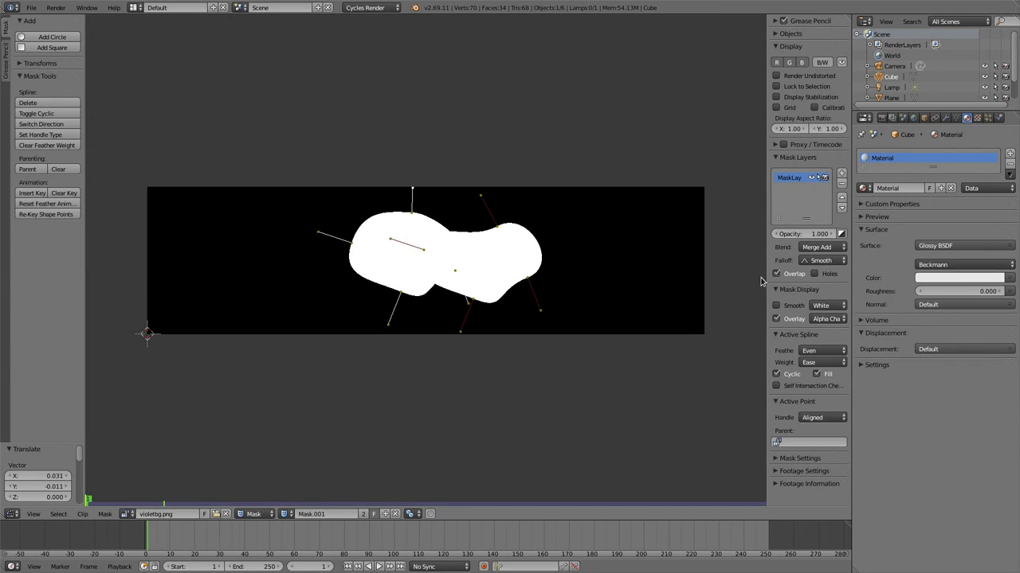
left_click_drag(765, 293, 683, 293)
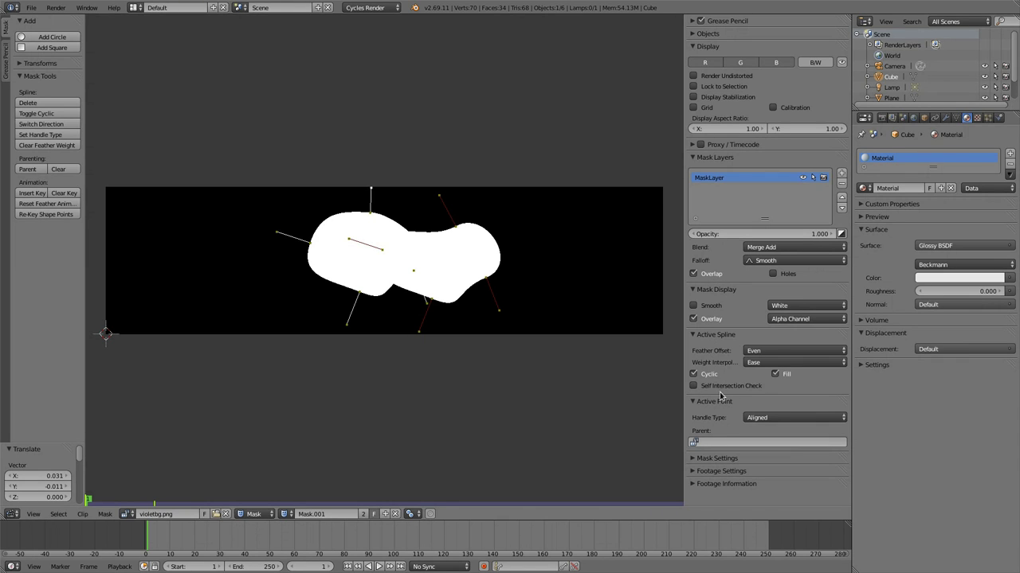
Turn on Holes for the mask layer so the blobs' overlap turns black, then grab the right blob to move it
left_click(720, 459)
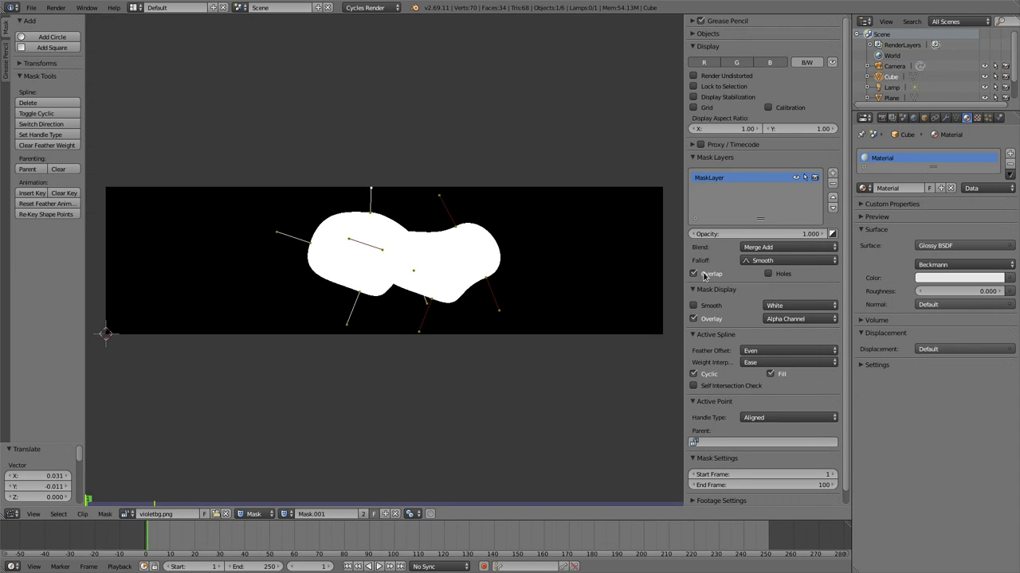
left_click(770, 274)
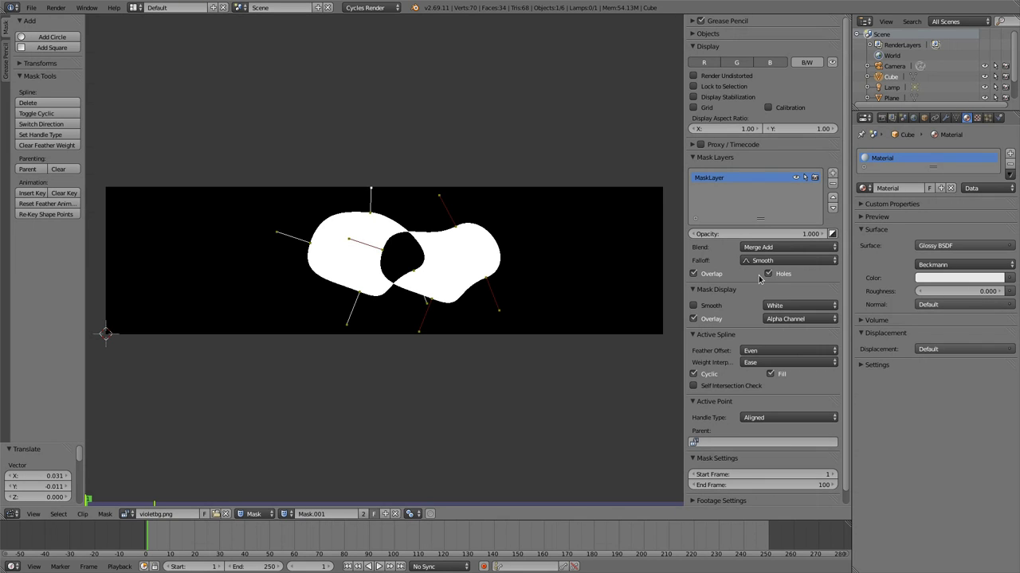
right_click(458, 229)
key("a")
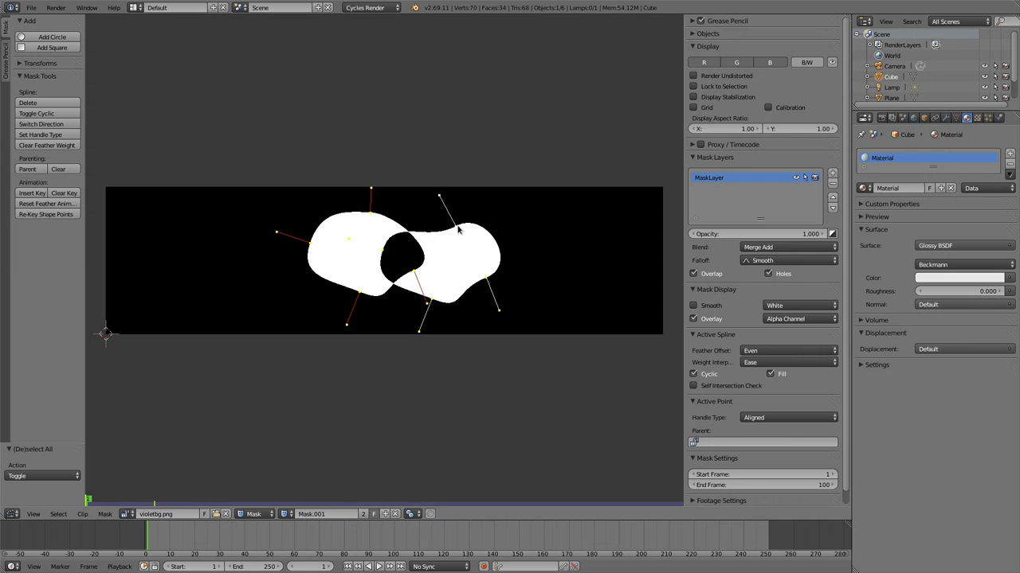
key("a")
key("l")
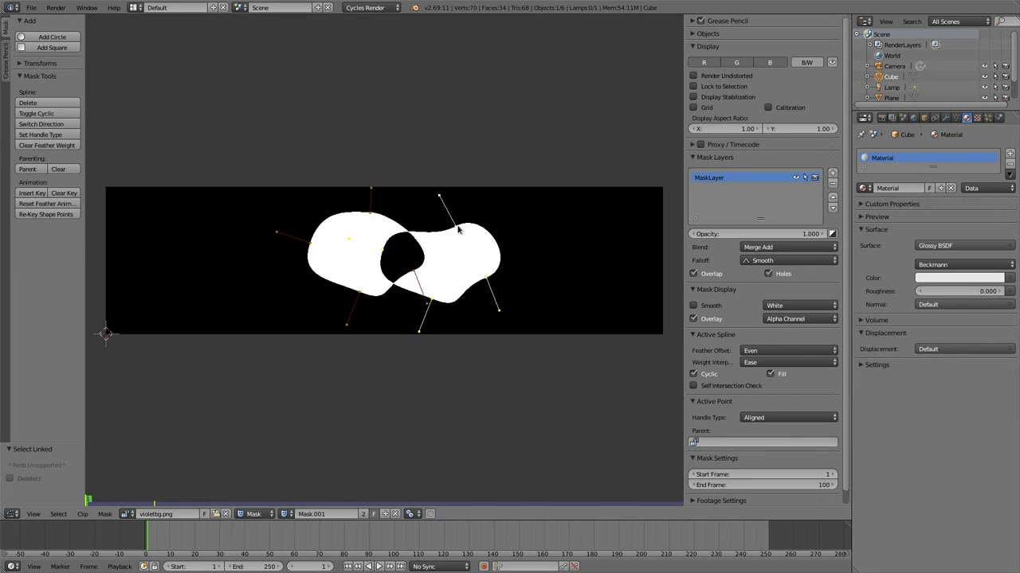
key("g")
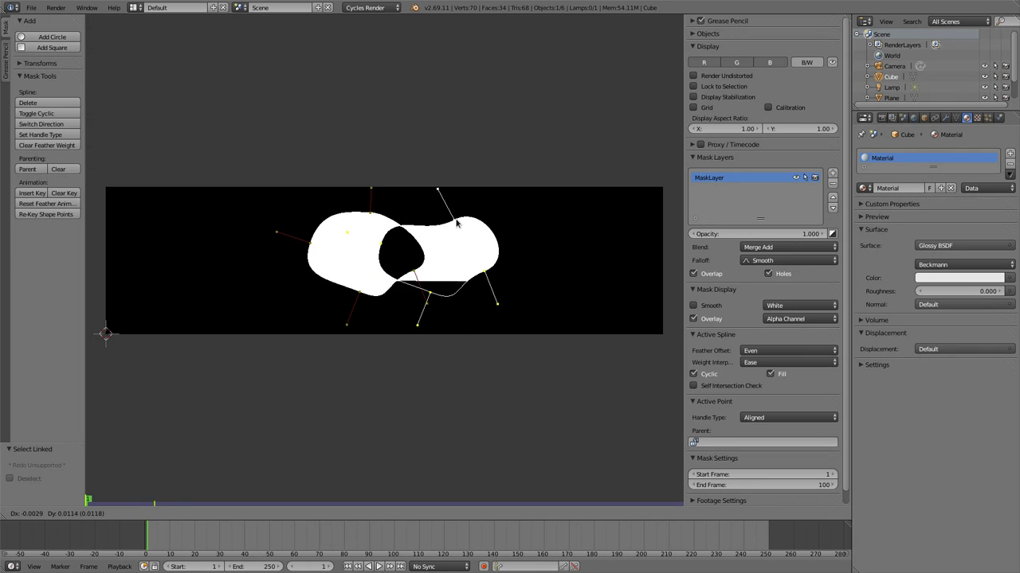
Drop the right blob in place and switch Holes off so the overlap fills solid white
left_click(457, 223)
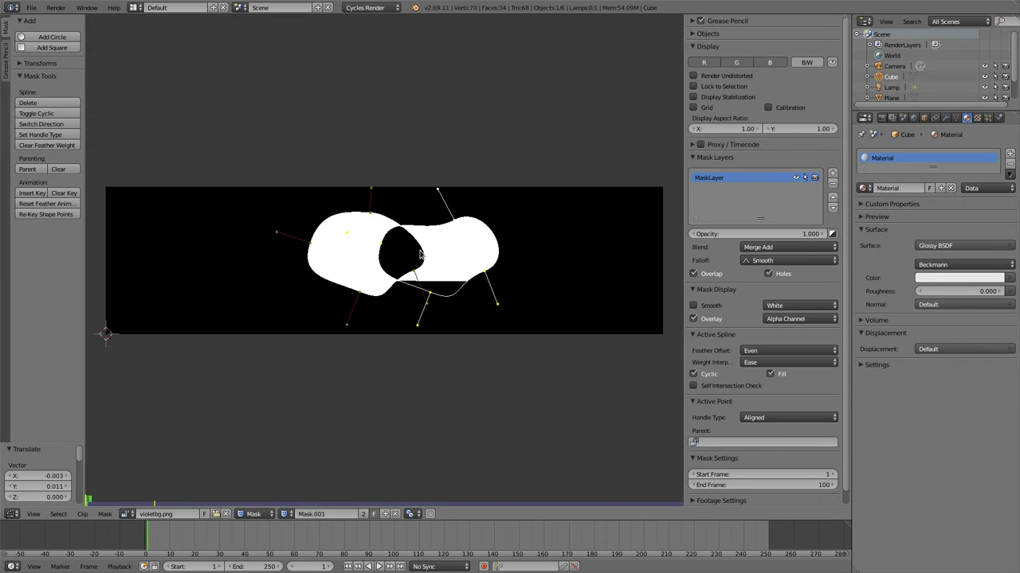
left_click(768, 274)
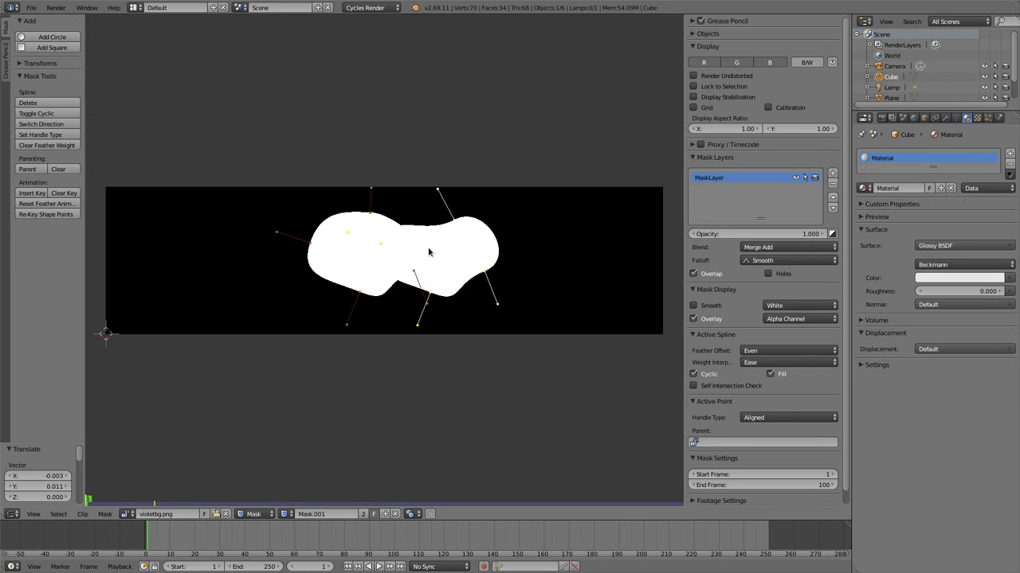